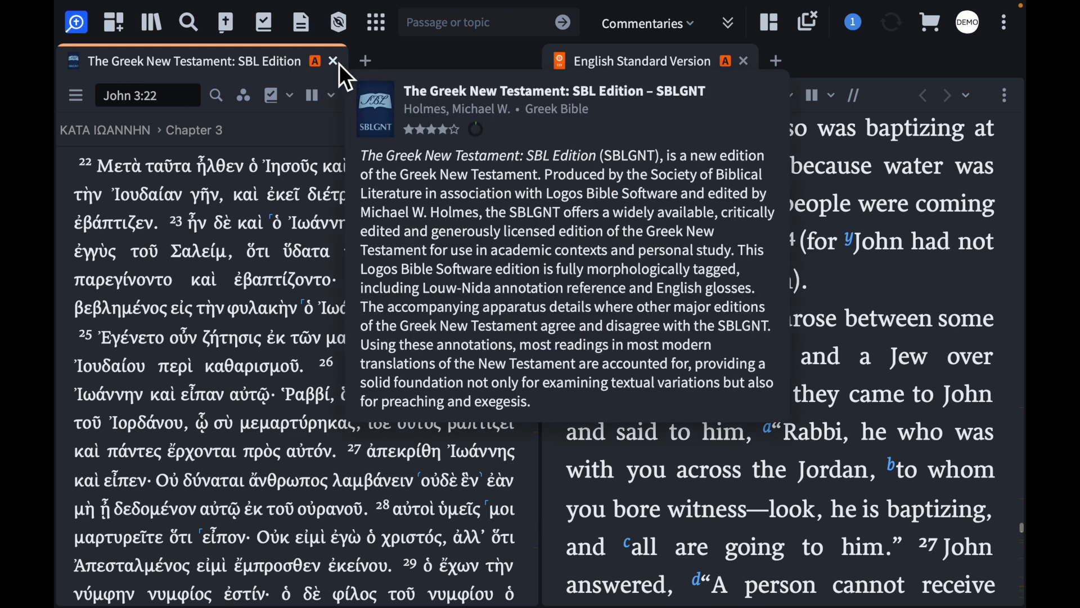
Close both open Bibles, then find "Morning and Evening" in the library and open it
left_click(335, 62)
left_click(745, 61)
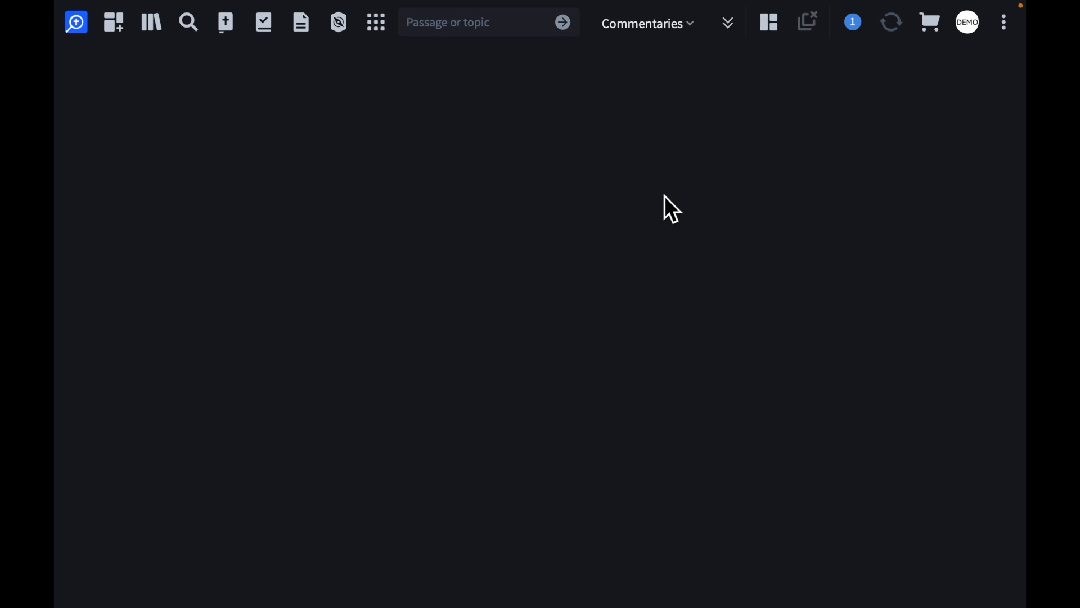
left_click(153, 24)
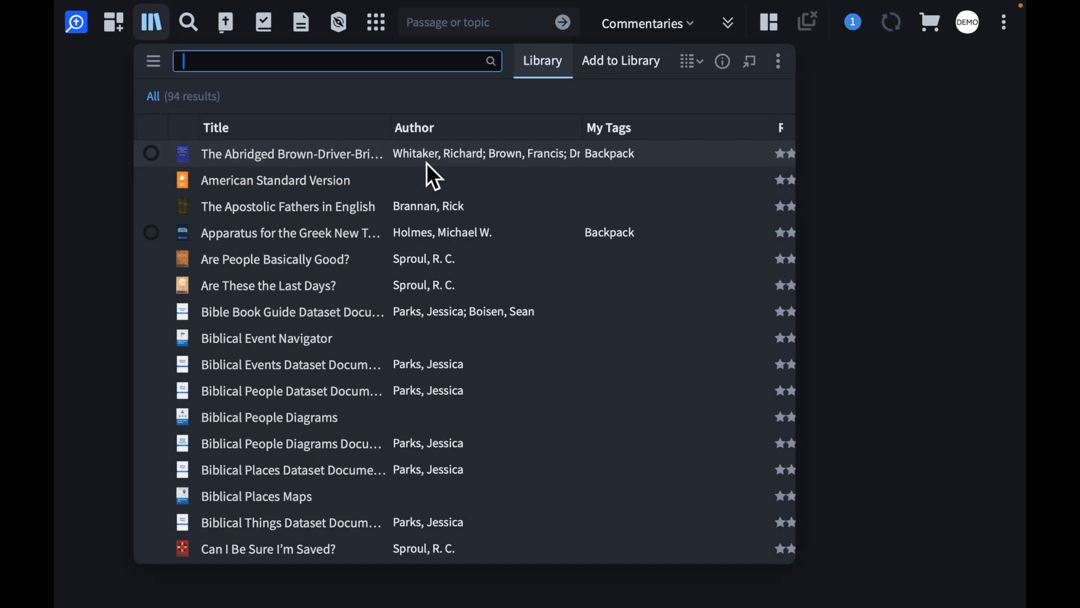
mouse_move(426, 163)
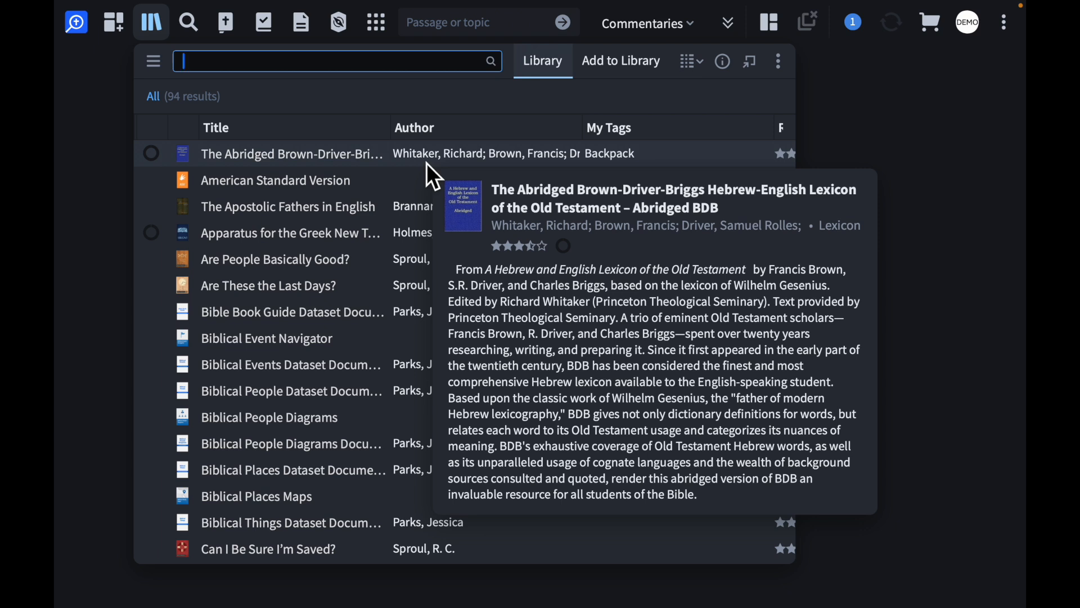
type("morning and")
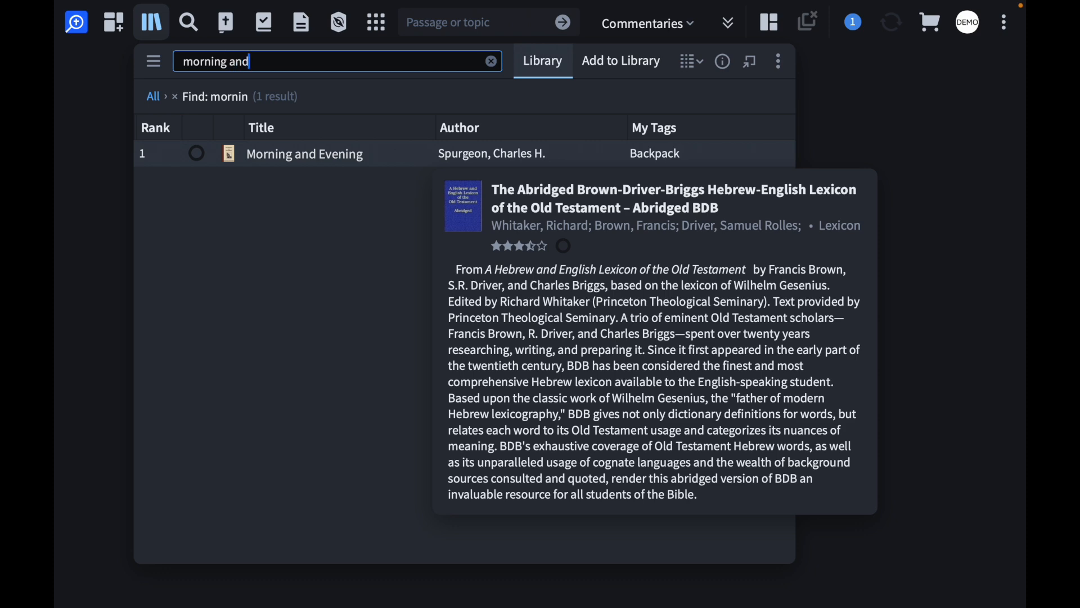
left_click(328, 153)
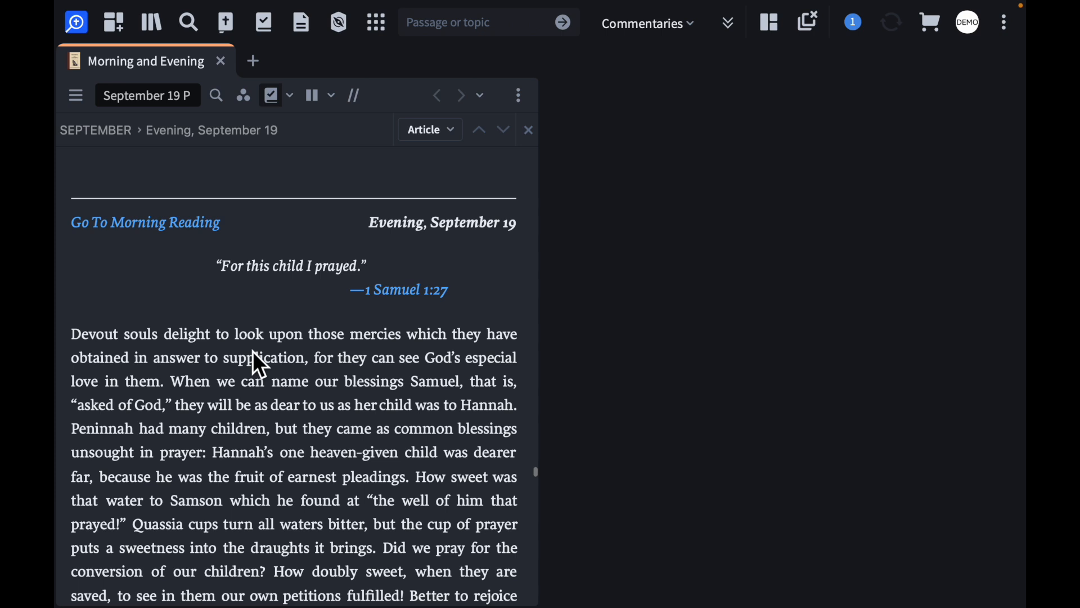
Hide the article locator bar in Morning and Evening and enlarge the reading text by two increments
scroll(253, 352, "down", 2)
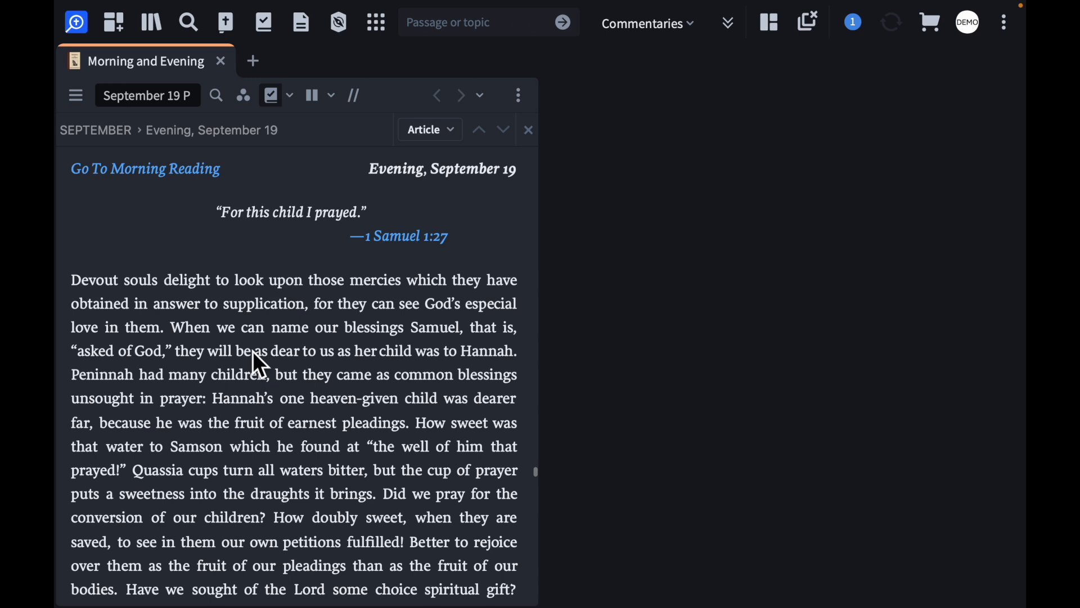
scroll(252, 351, "down", 2)
scroll(252, 351, "up", 4)
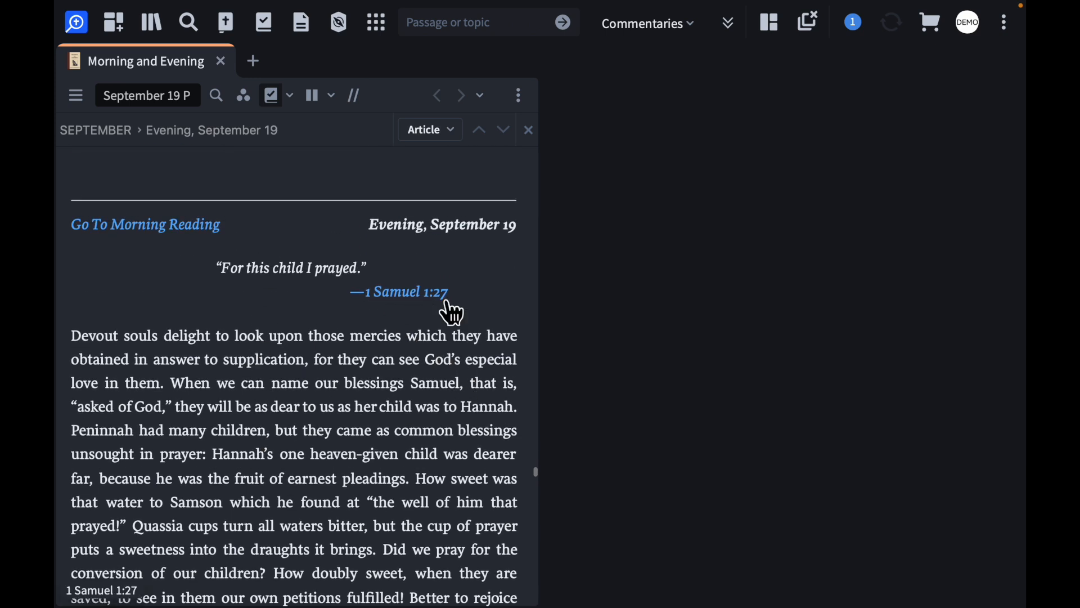
scroll(175, 309, "down", 1)
scroll(179, 320, "down", 1)
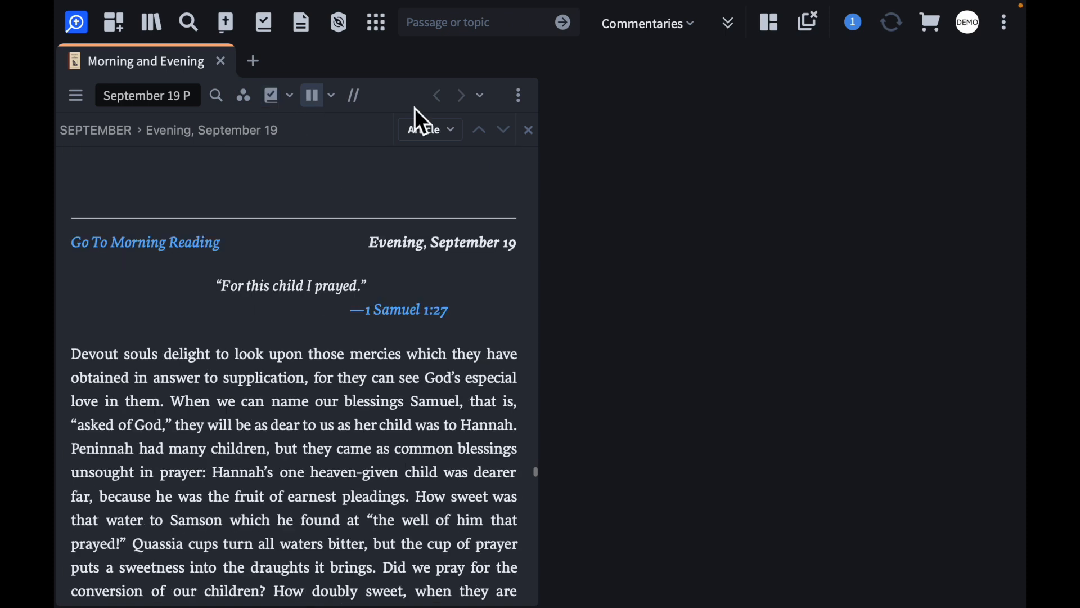
left_click(531, 132)
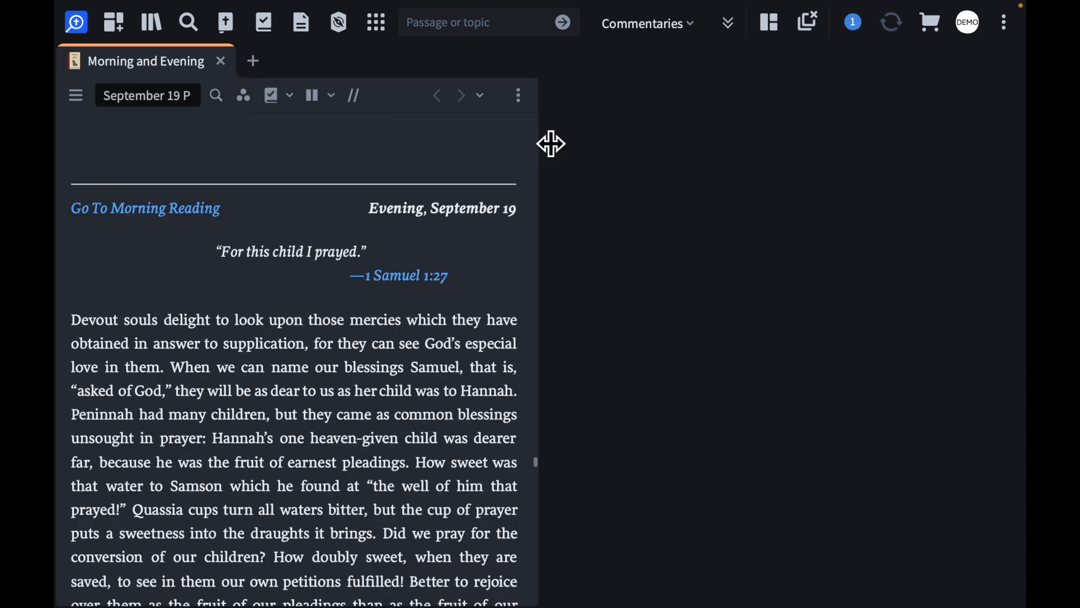
key("super+equal")
key("super+equal")
scroll(160, 288, "down", 5)
scroll(160, 288, "up", 3)
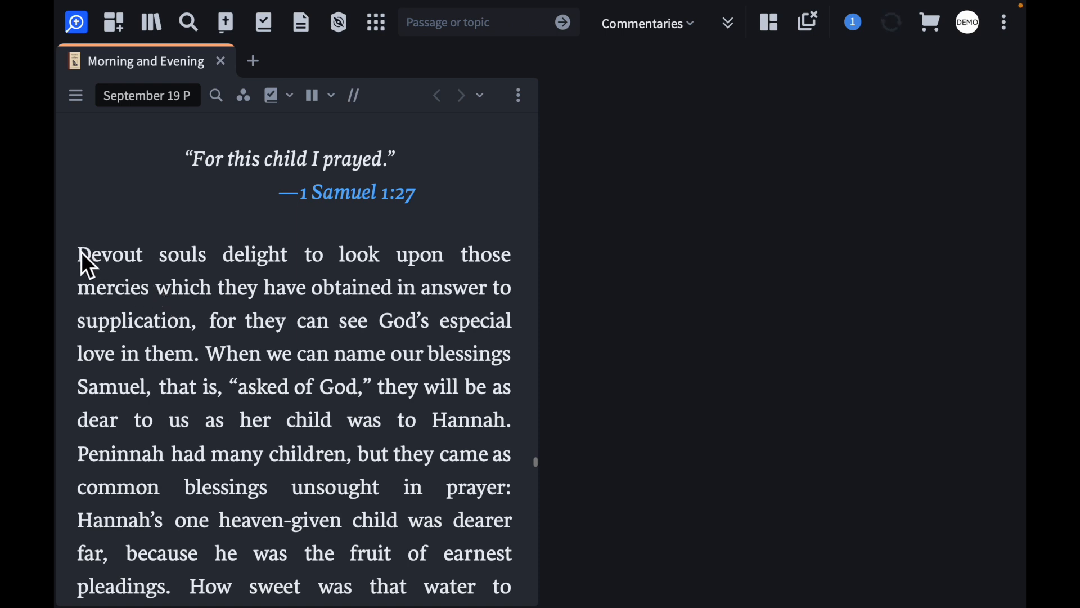
Highlight the opening sentence, from "Devout souls" to "love in them.", with the yellow highlighter and clear the selection
left_click_drag(80, 252, 203, 357)
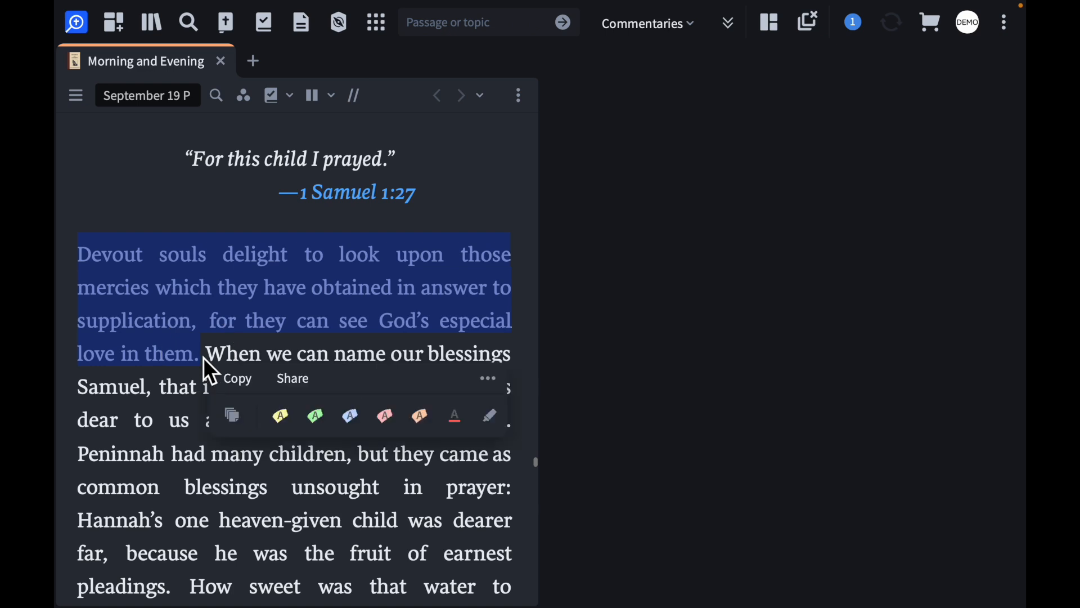
left_click(285, 420)
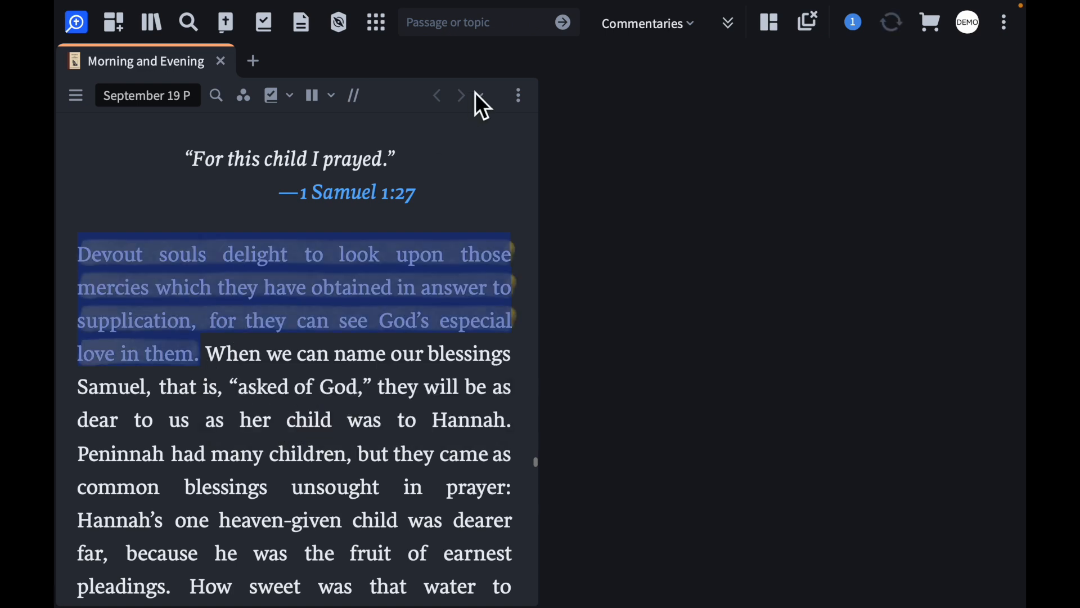
left_click(498, 195)
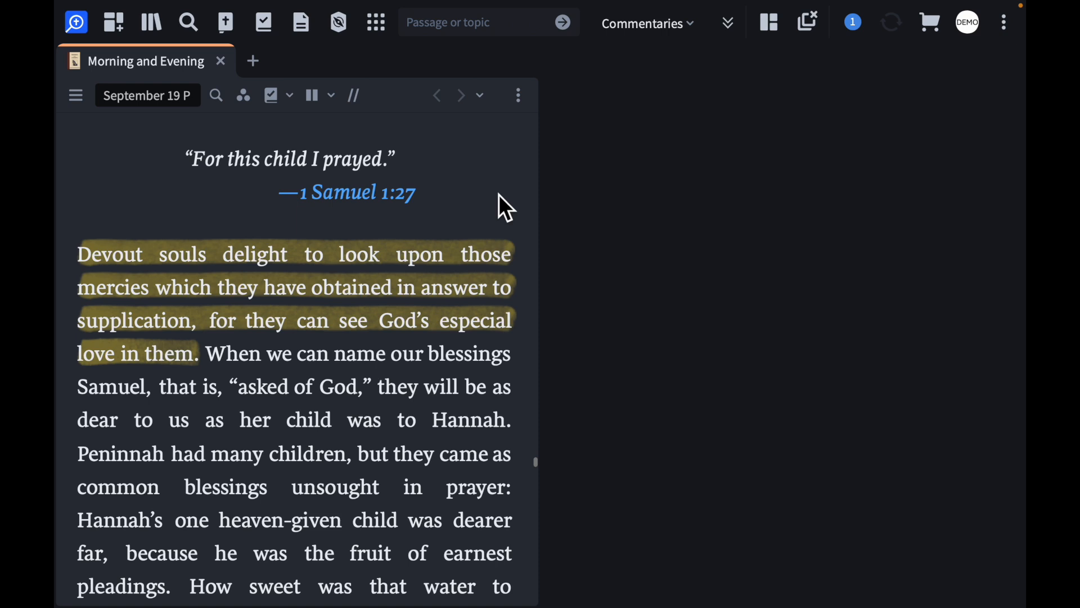
Open the highlighted sentence's note for editing and expand the note editor, ready in its empty text area
left_click_drag(80, 256, 209, 361)
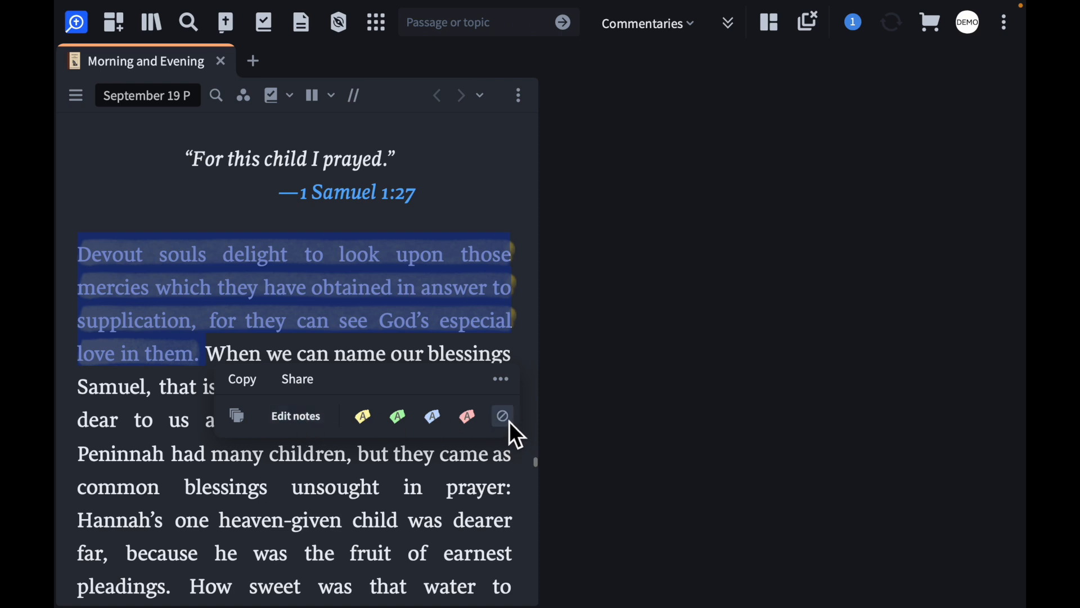
left_click(299, 423)
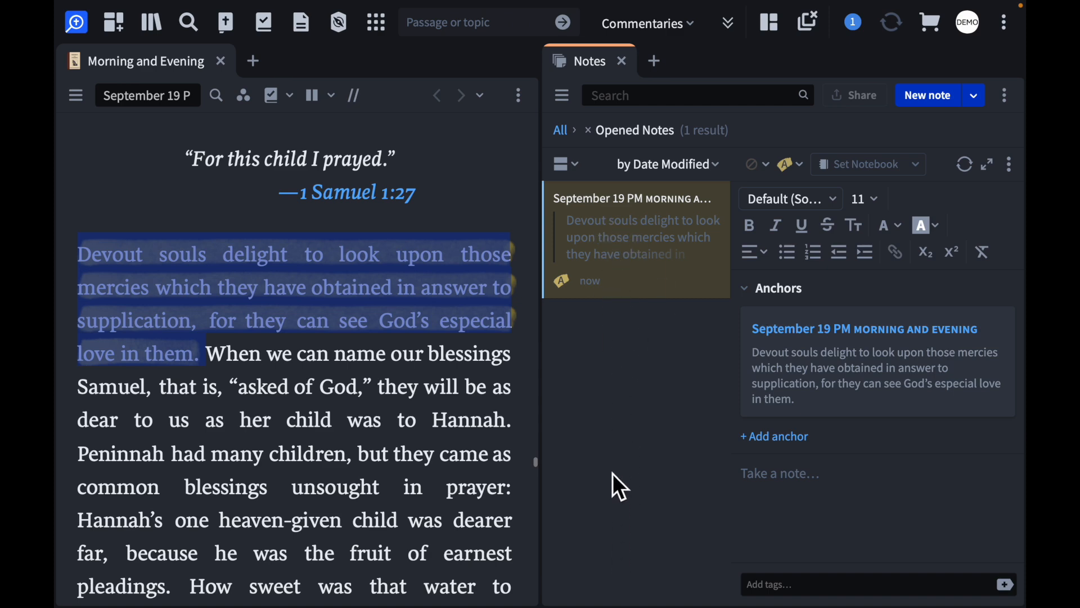
left_click(990, 167)
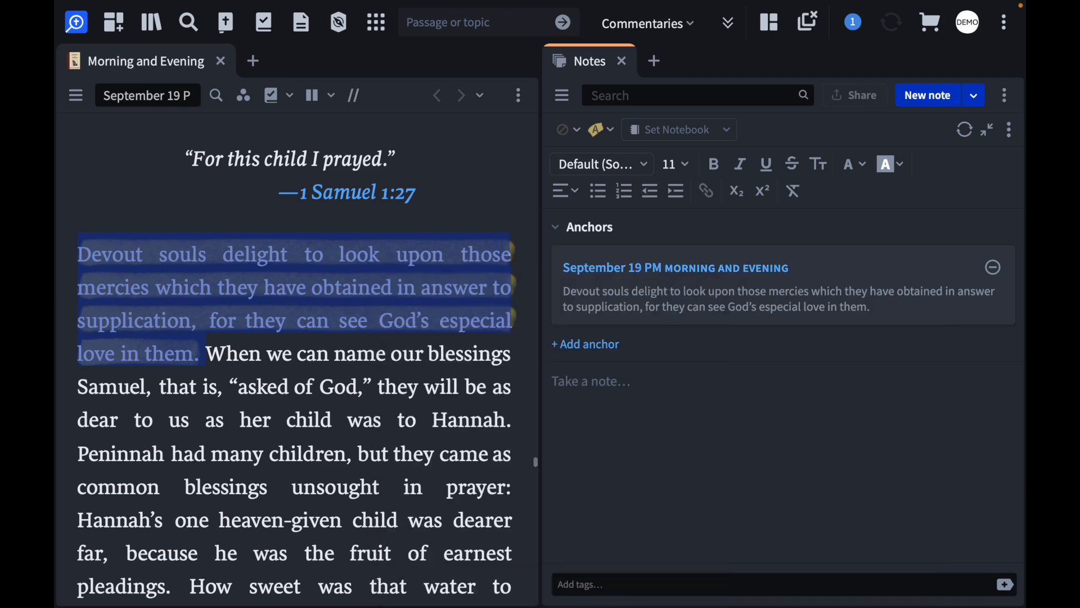
left_click_drag(574, 308, 899, 319)
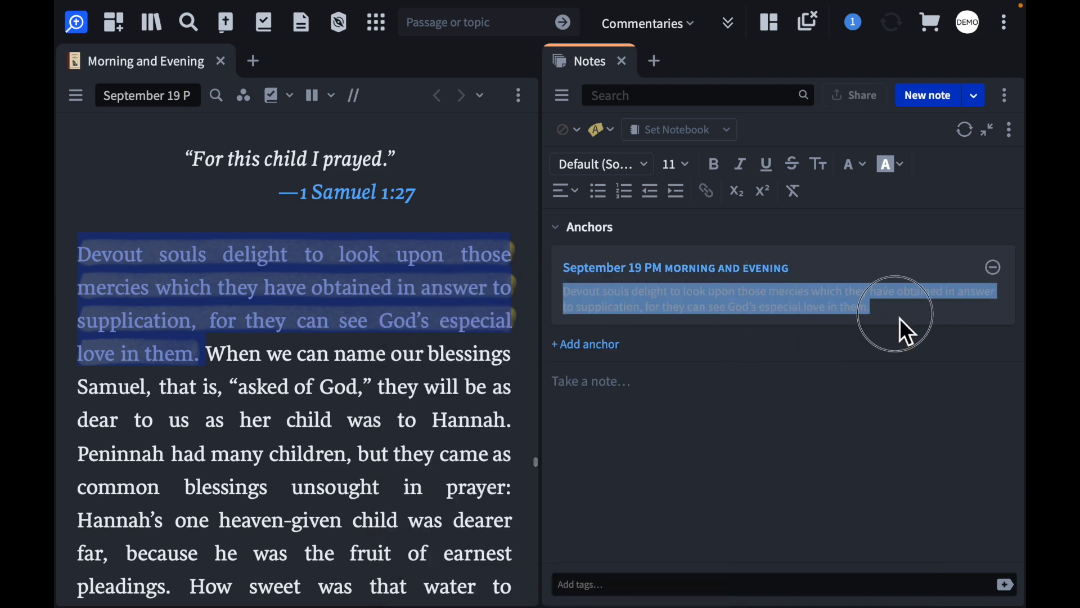
left_click(684, 387)
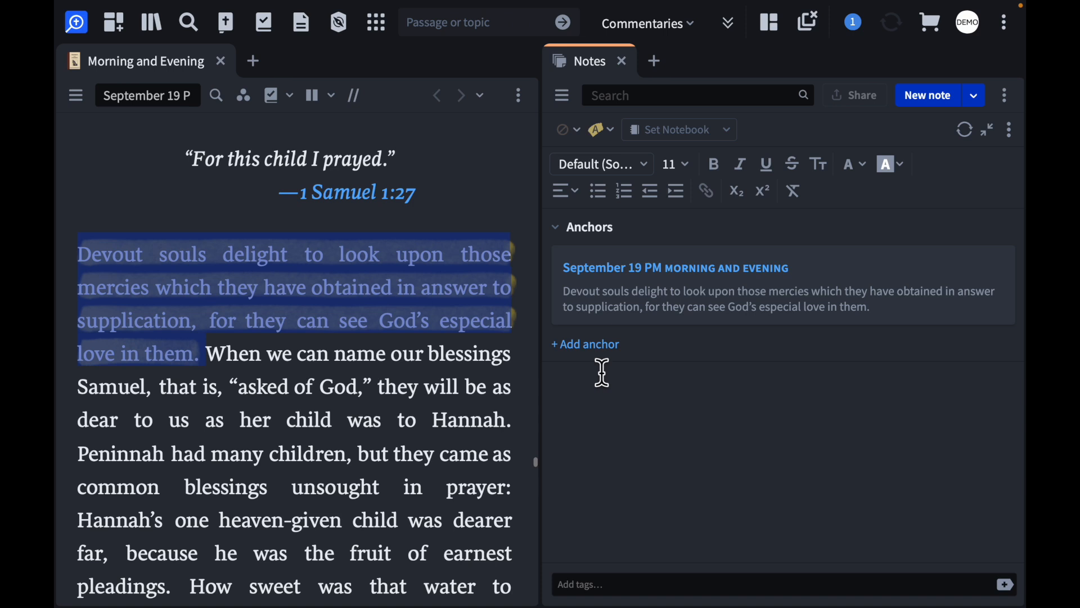
Examine the highlight styles available for the note, including solid colors, emphasis markup and highlighter pens
left_click(608, 133)
scroll(697, 338, "down", 1)
scroll(694, 352, "down", 15)
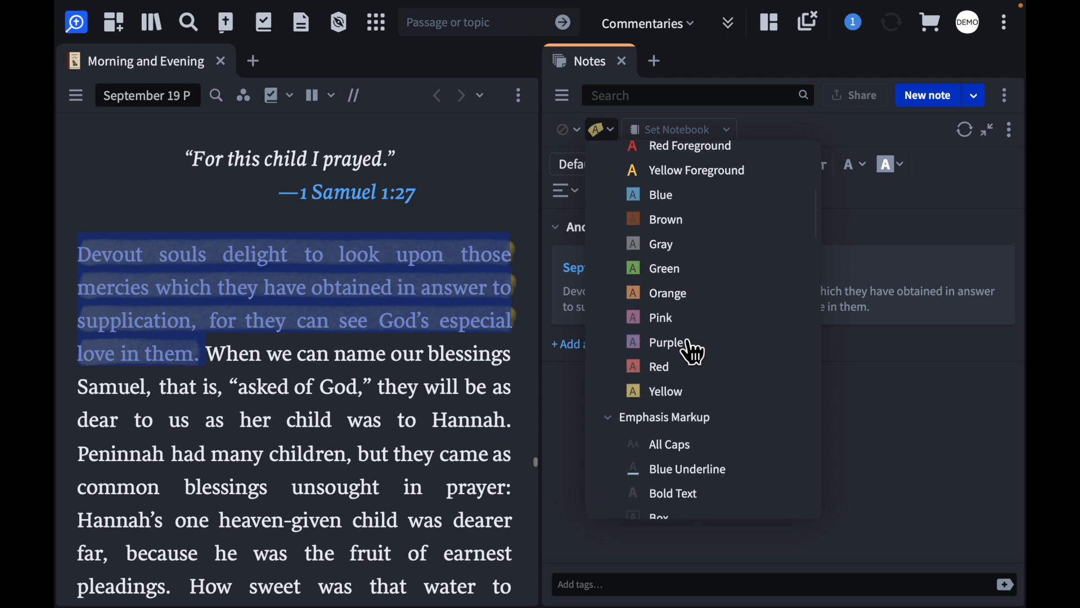
scroll(695, 346, "down", 2)
left_click(724, 465)
scroll(726, 478, "down", 1)
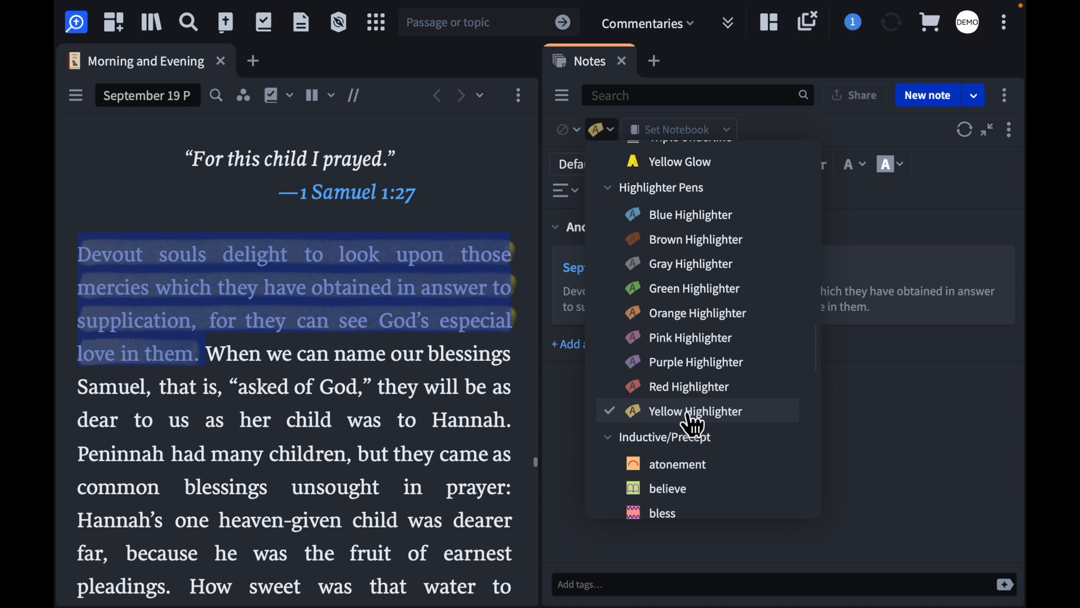
scroll(716, 366, "up", 15)
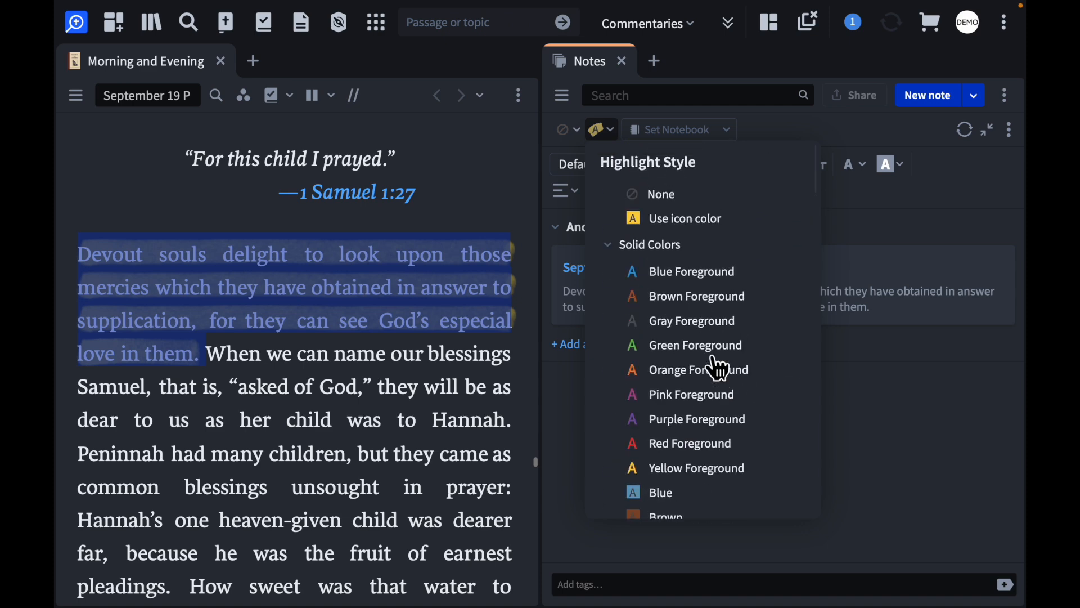
scroll(719, 367, "down", 1)
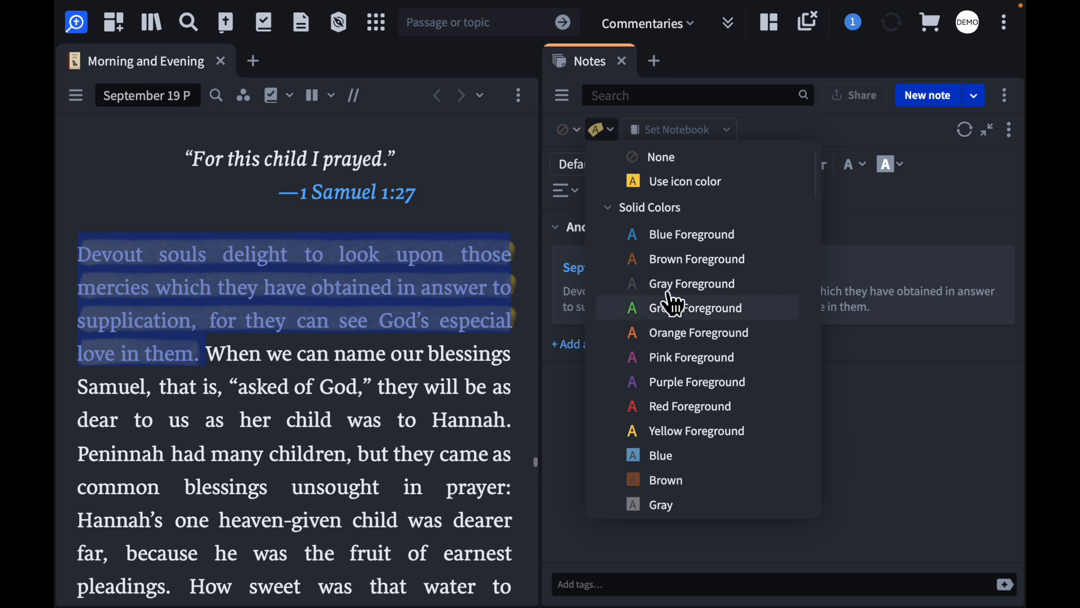
left_click(941, 498)
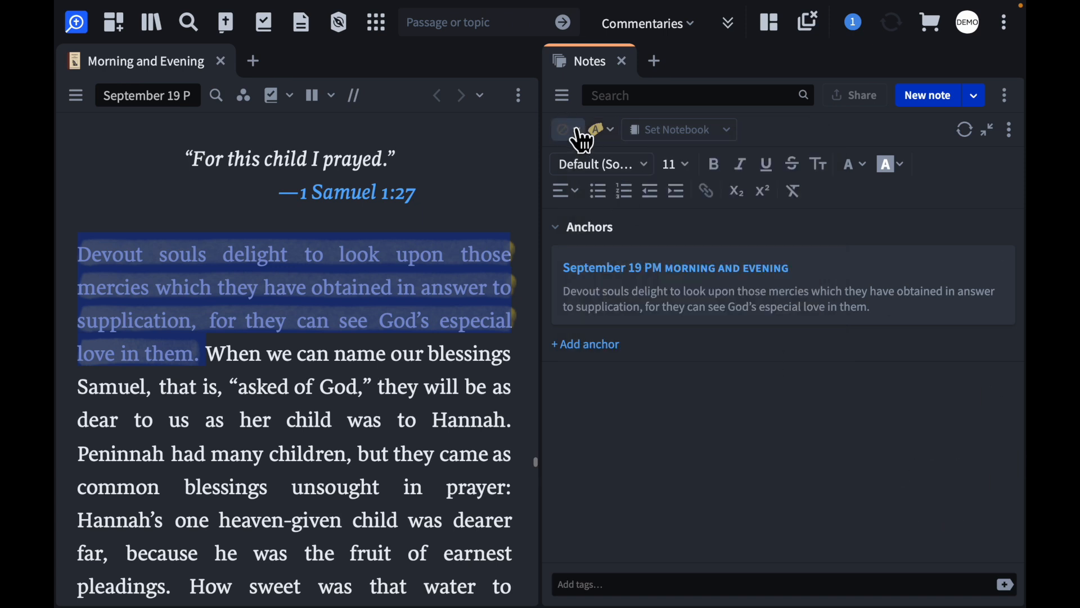
Try the yellow sticky-note icon on the highlighted sentence, then reset the note icon to none
left_click(579, 132)
left_click(595, 212)
left_click(275, 387)
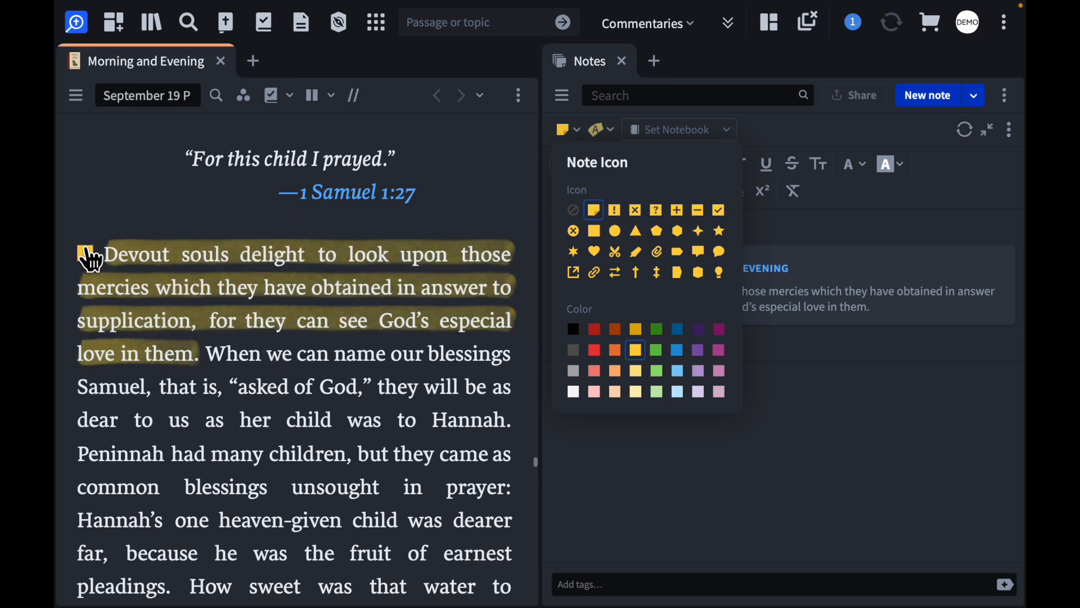
left_click(575, 212)
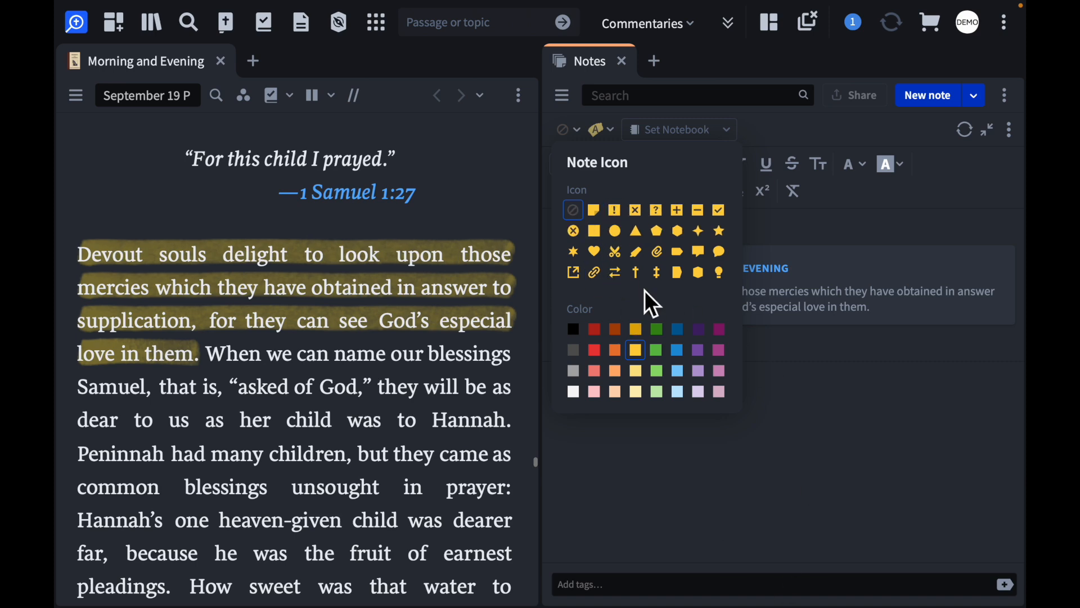
Try a blue exclamation-mark icon on the highlighted sentence, then remove the note icon again
left_click(615, 211)
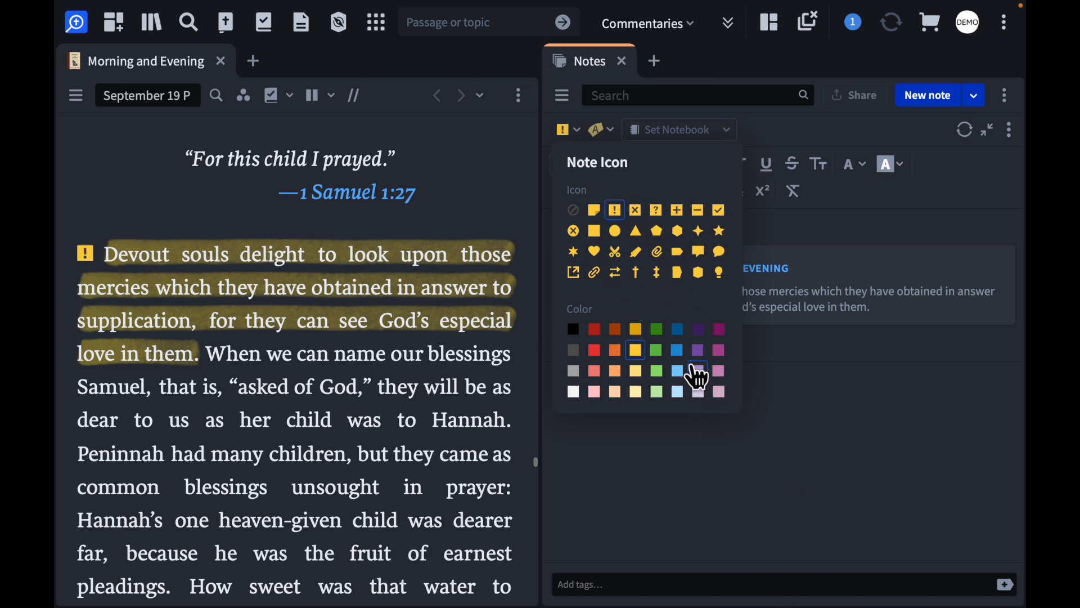
left_click(678, 351)
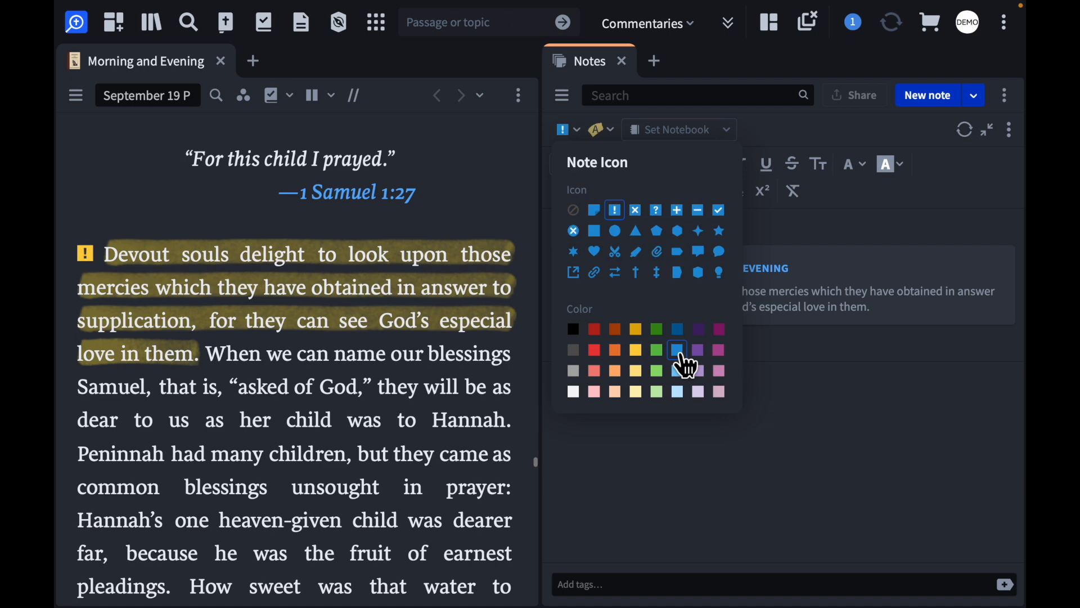
left_click(685, 472)
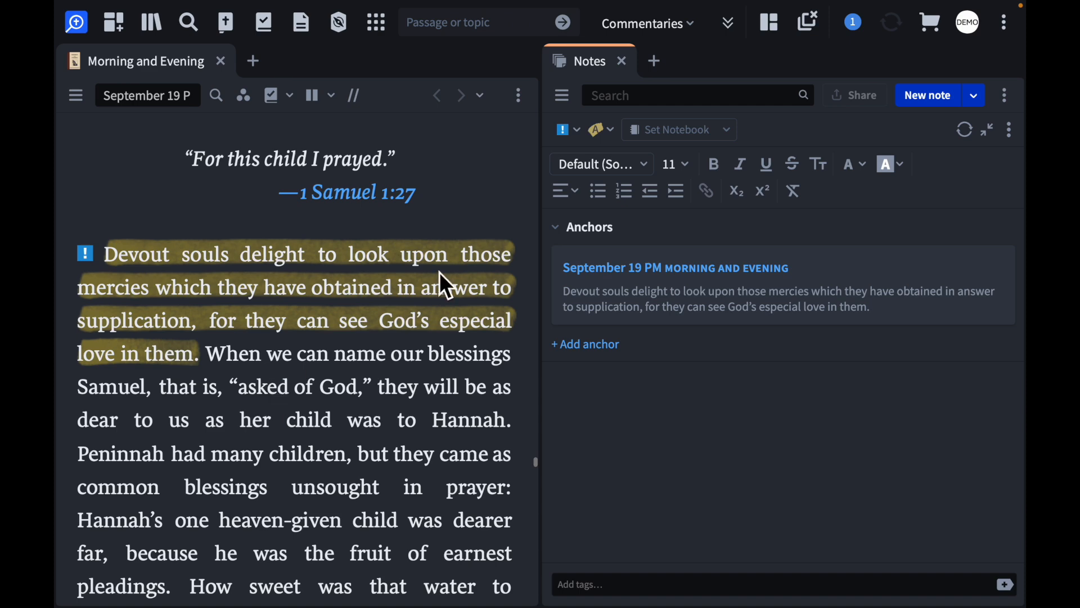
left_click(570, 131)
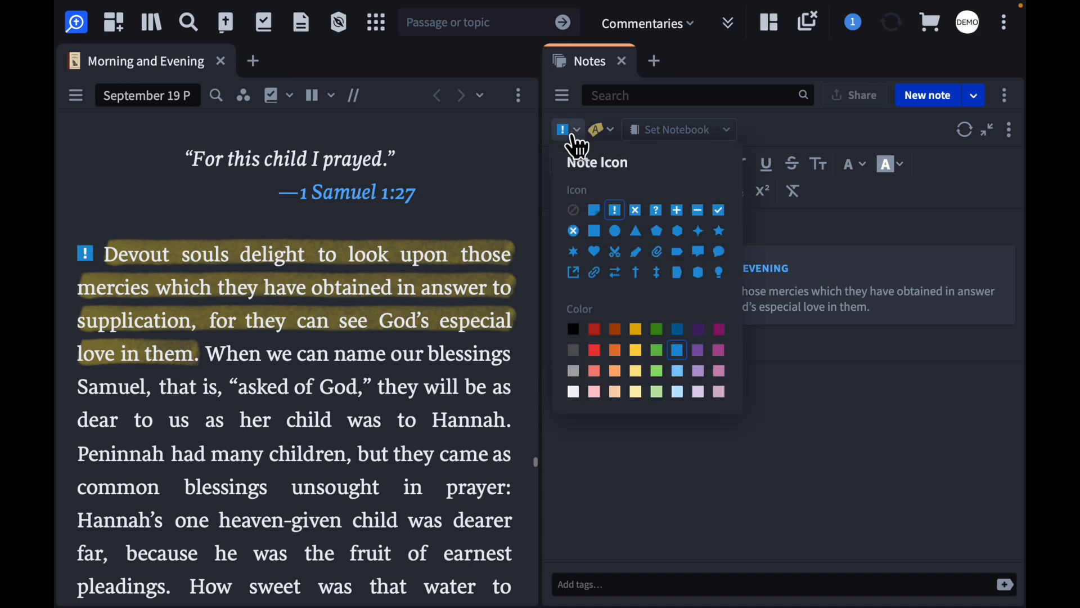
left_click(573, 212)
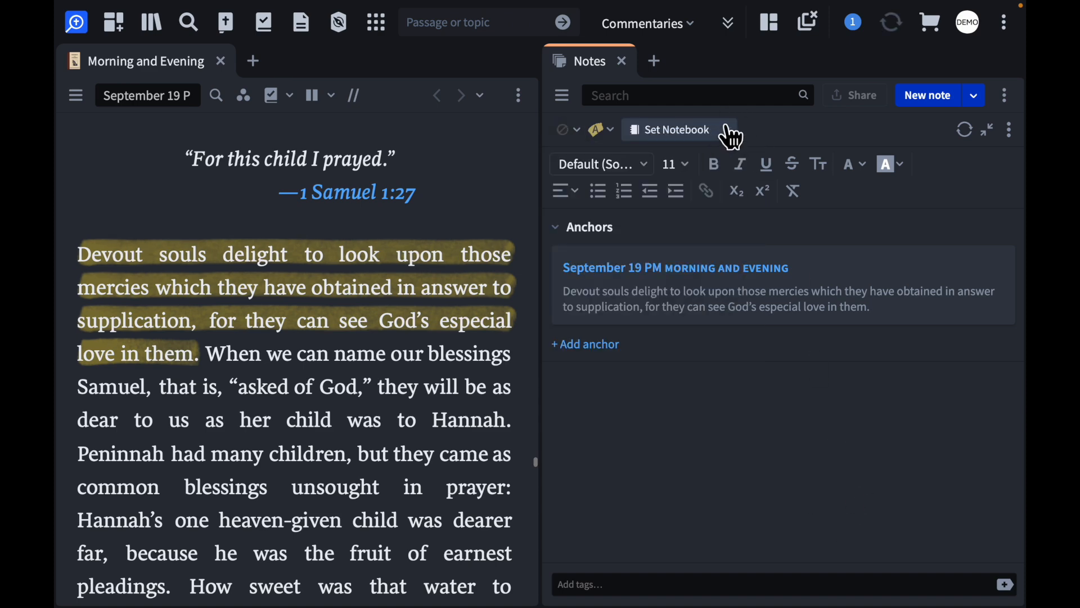
Show the notes list beside the note editor without the filter sidebar, and check which notebooks the note can be assigned to
left_click(562, 96)
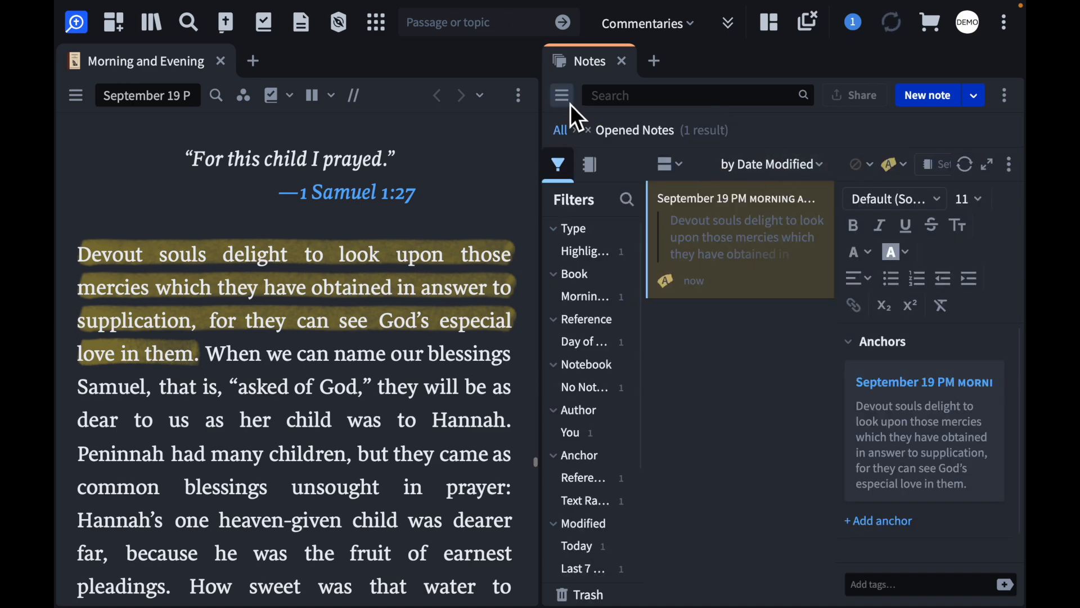
left_click(570, 103)
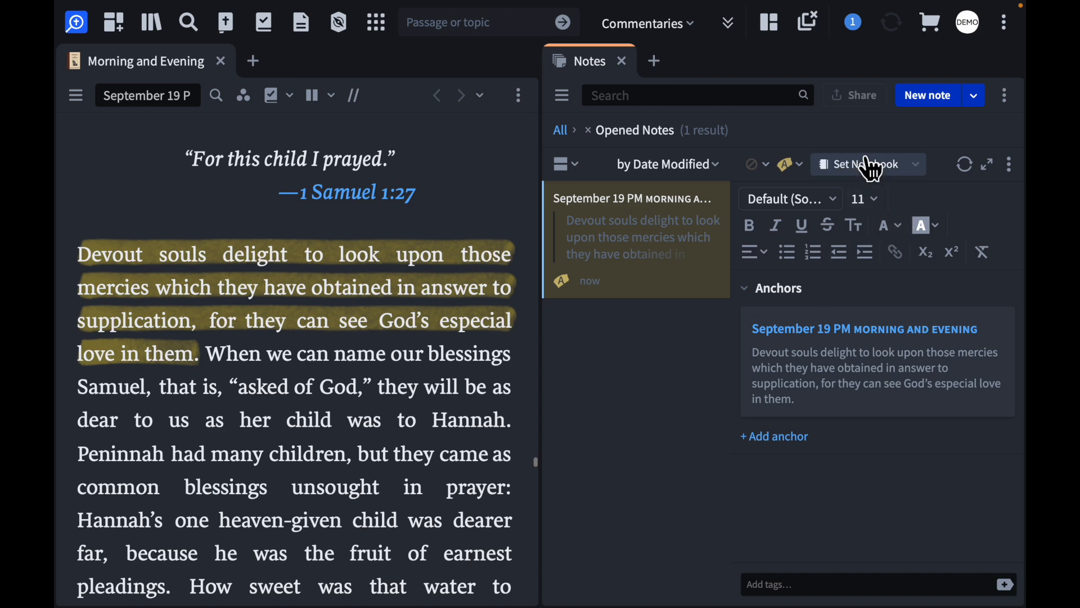
left_click(900, 165)
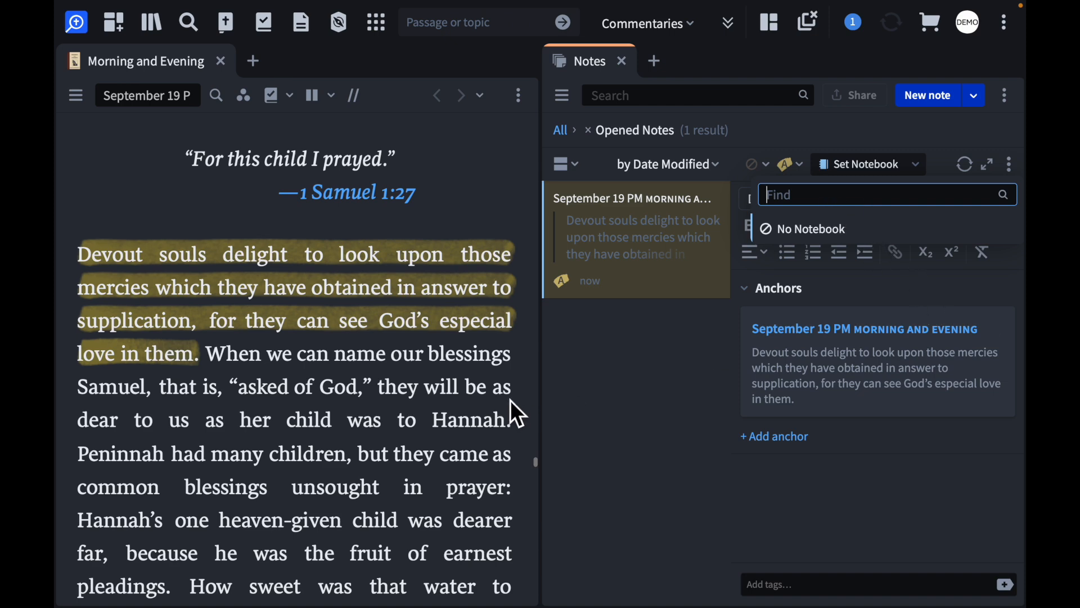
left_click(511, 400)
left_click(903, 169)
left_click(662, 360)
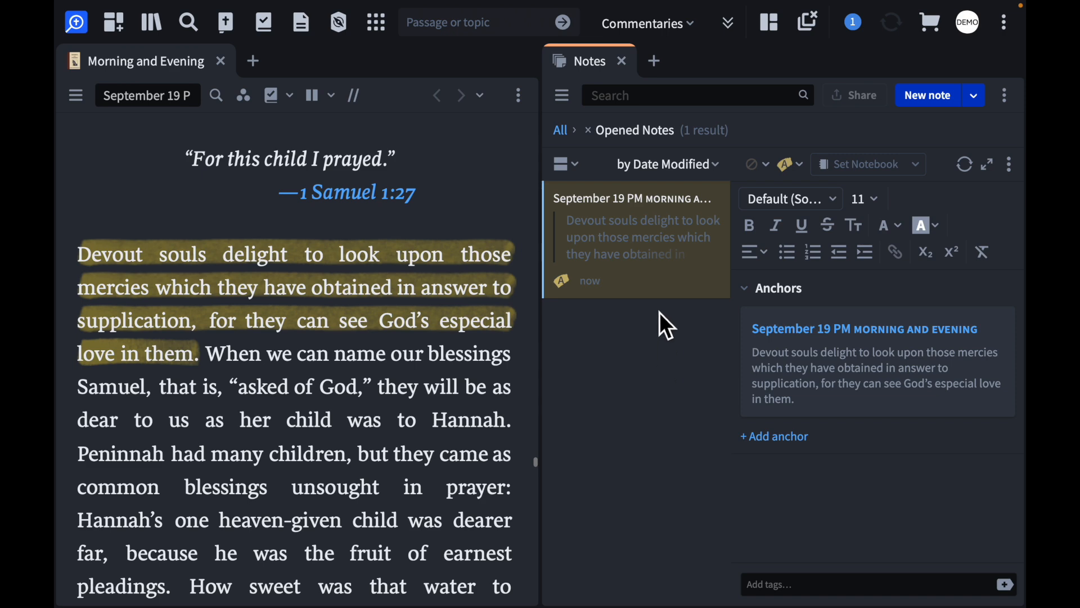
Widen the Notes panel by narrowing the Morning and Evening panel beside it
left_click_drag(554, 123, 353, 144)
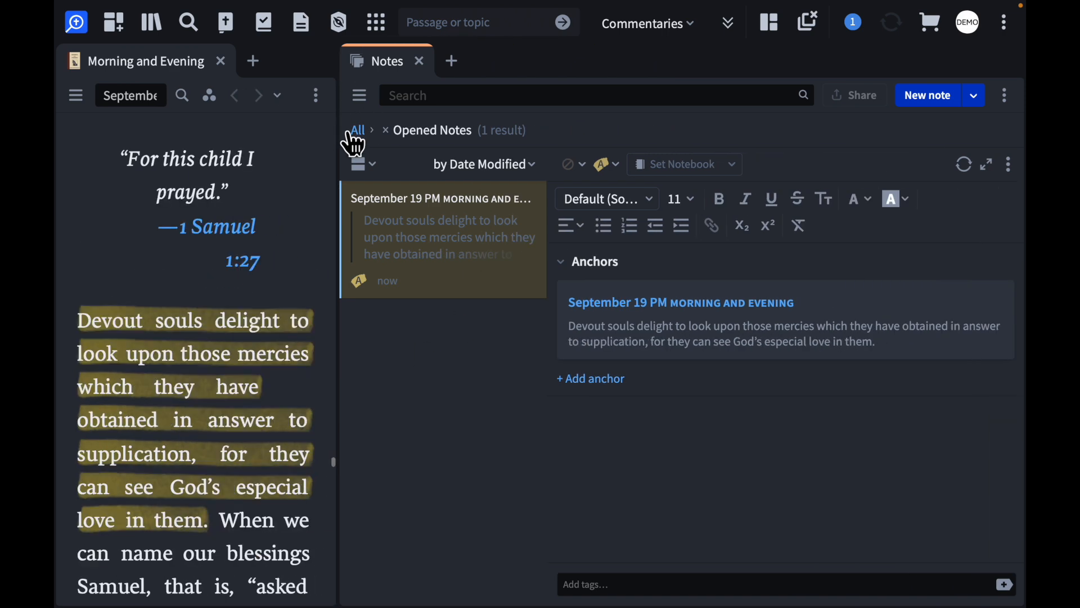
Show the list of notebooks in Notes and create a new notebook named Prayer Insights
left_click(361, 93)
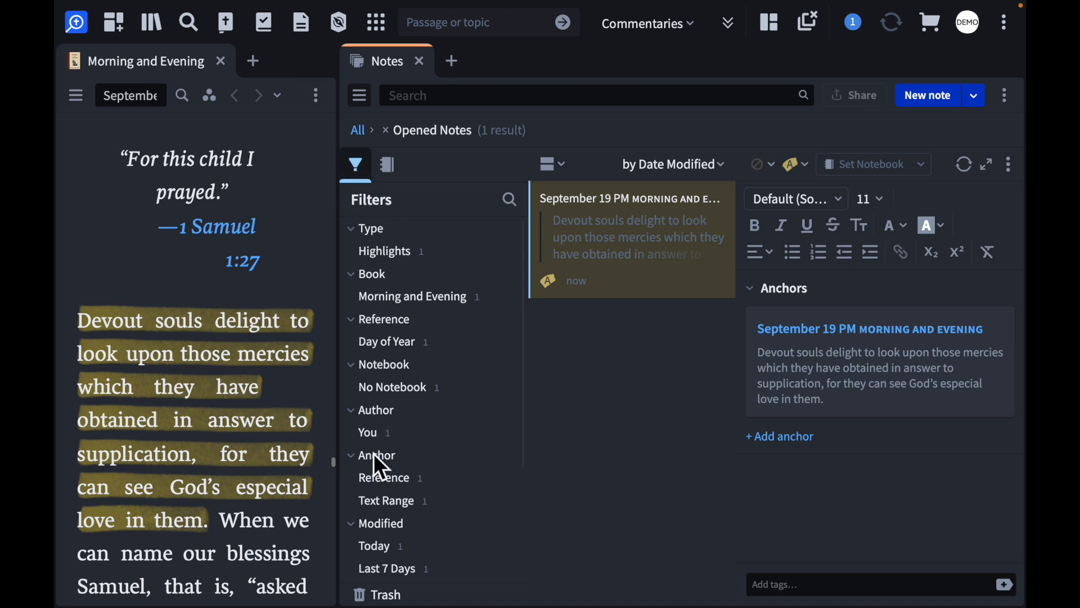
left_click(390, 165)
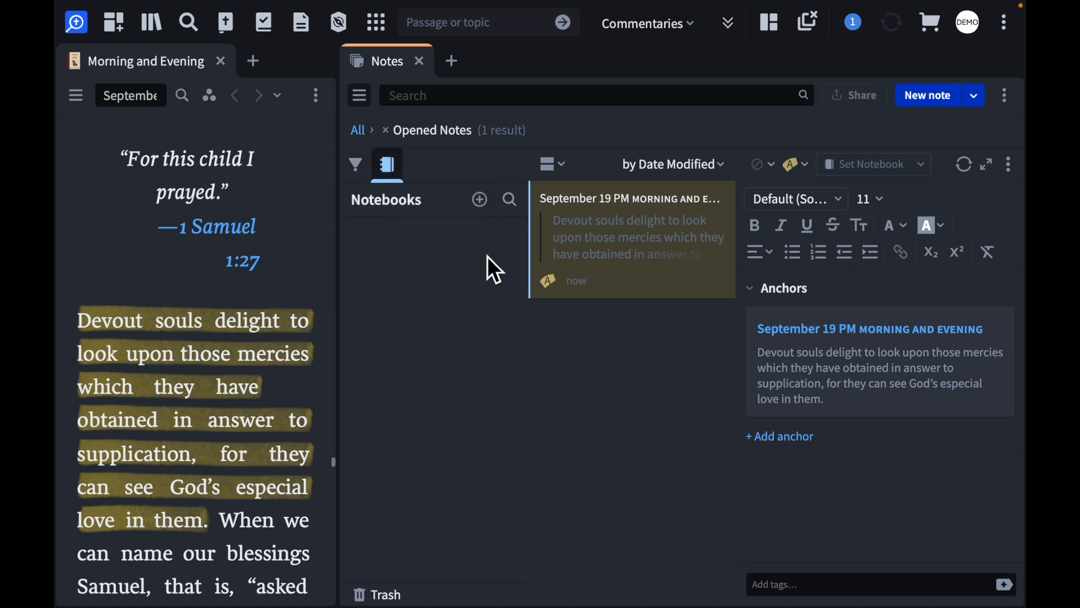
left_click(479, 201)
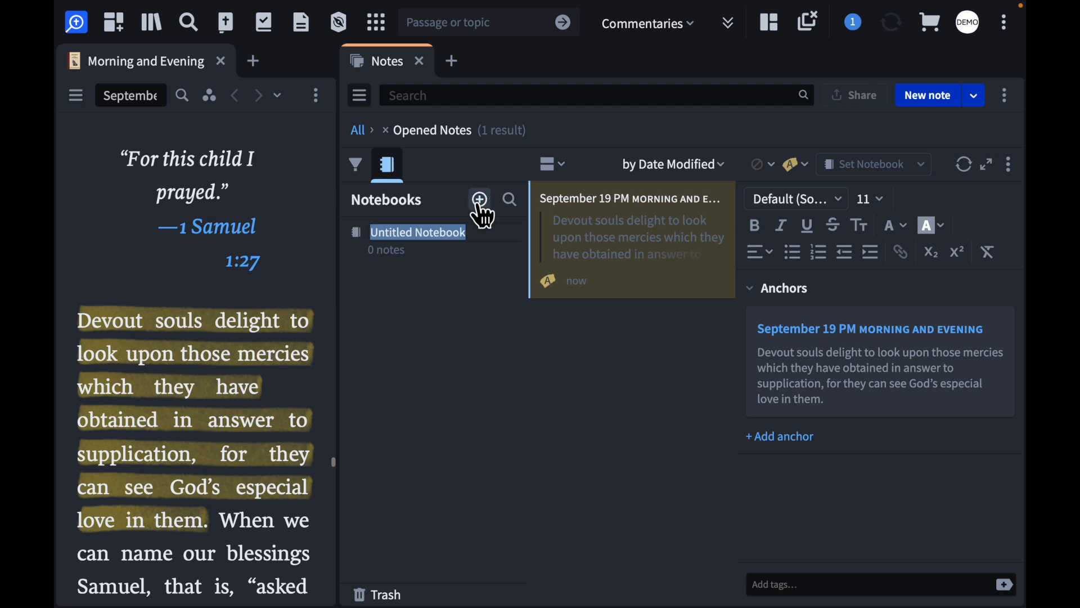
type("Prayer")
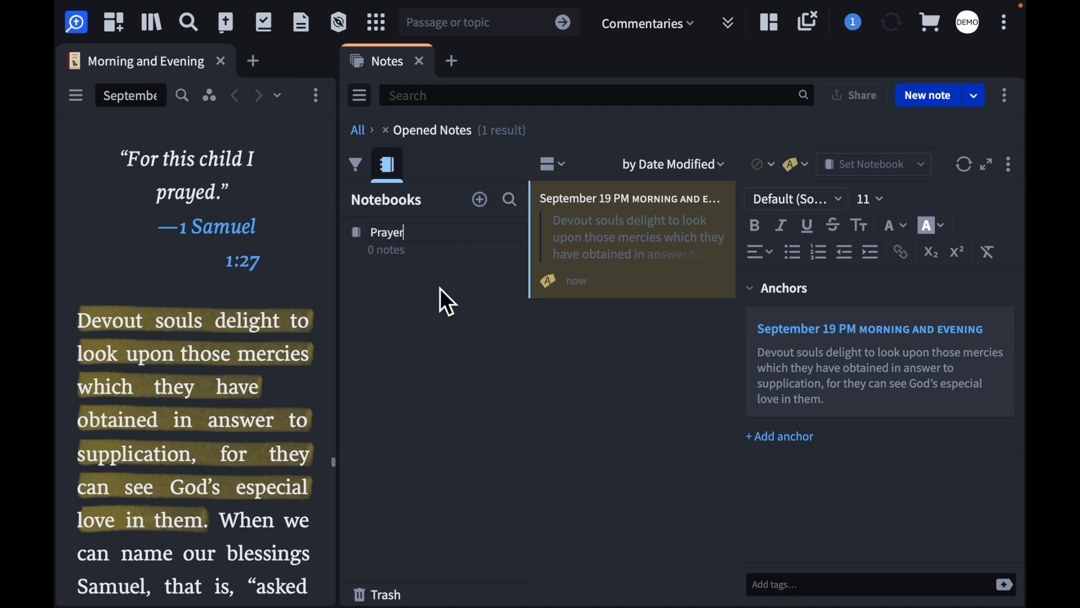
type(" Insights")
left_click(430, 338)
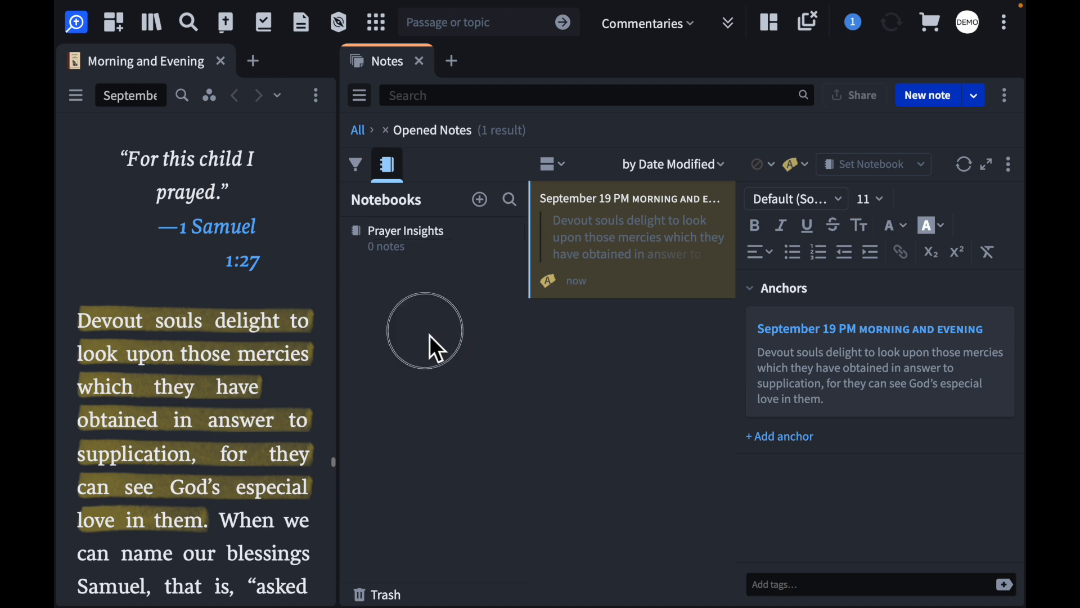
Open the Prayer Insights notebook, enlarge the note editor, and assign the September 19 PM highlight to that notebook
left_click(440, 239)
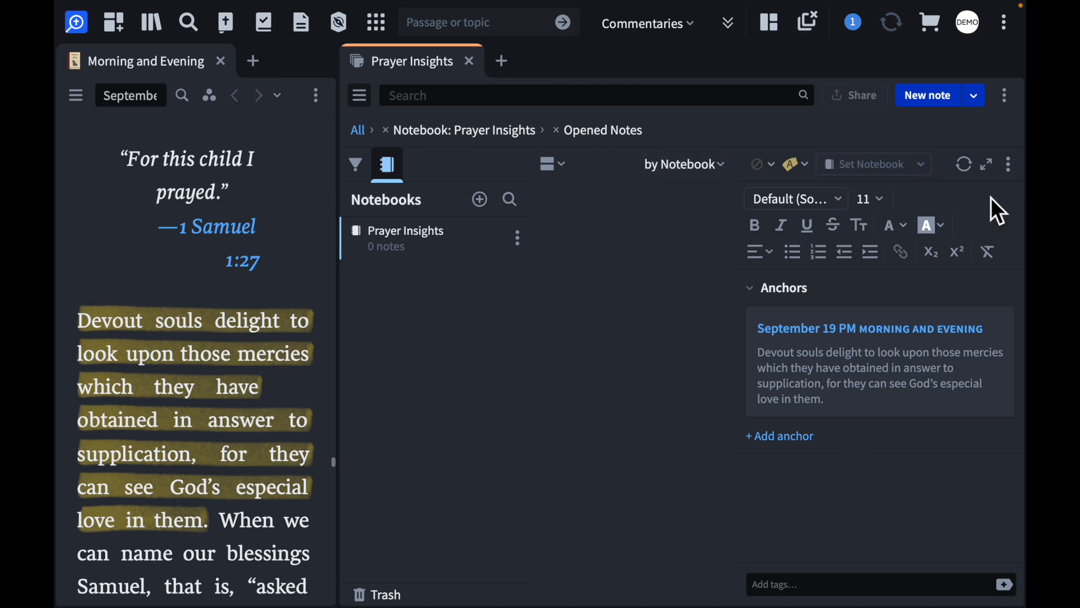
left_click(987, 164)
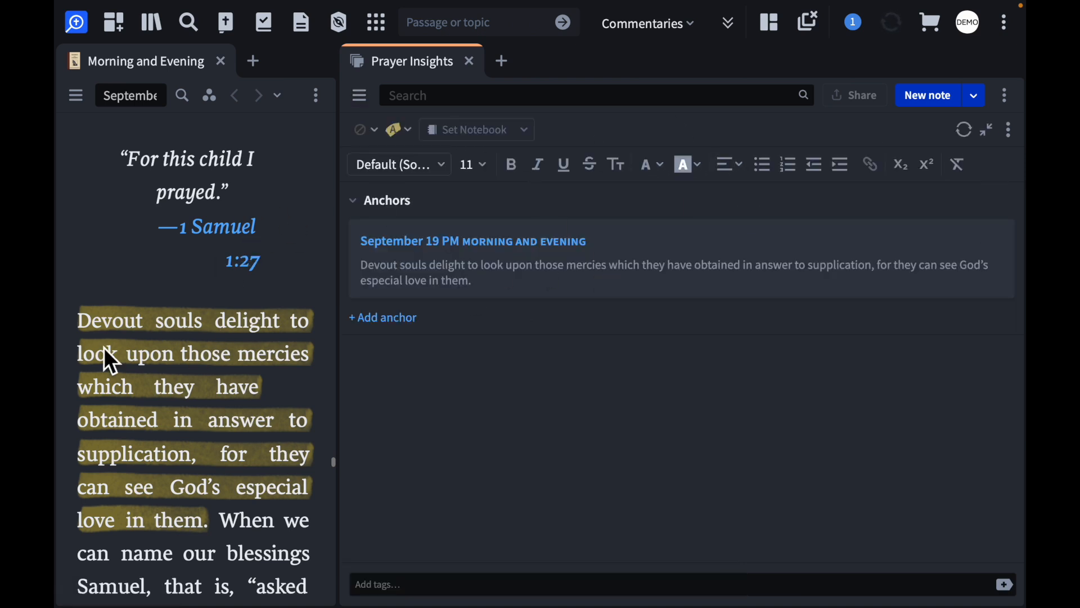
left_click(526, 130)
left_click(488, 250)
left_click(467, 422)
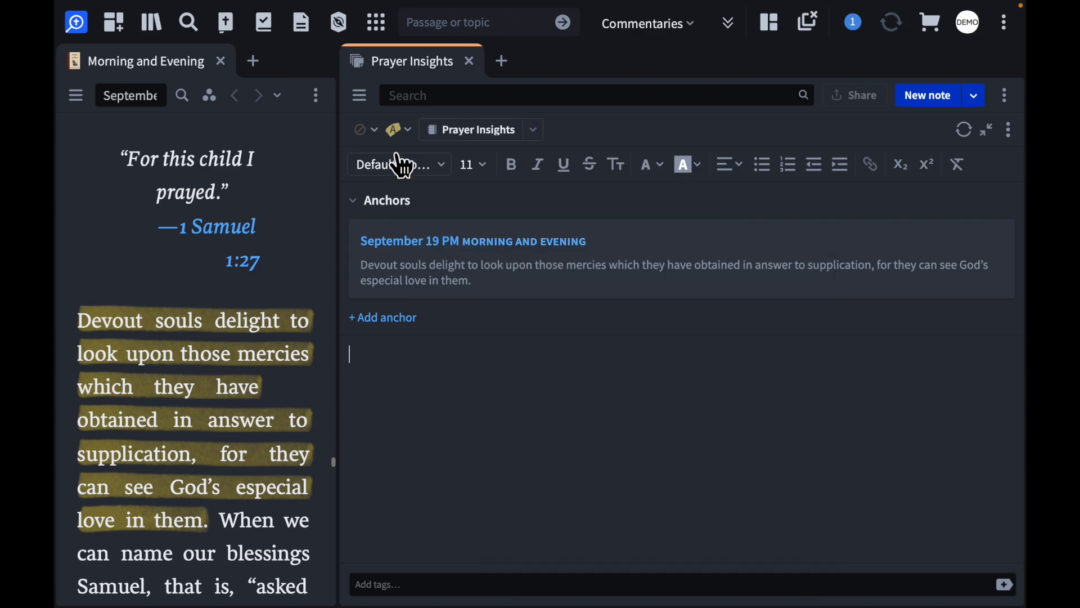
Show the notebooks sidebar and notes list beside the editor again, and widen the Morning and Evening panel
left_click(360, 99)
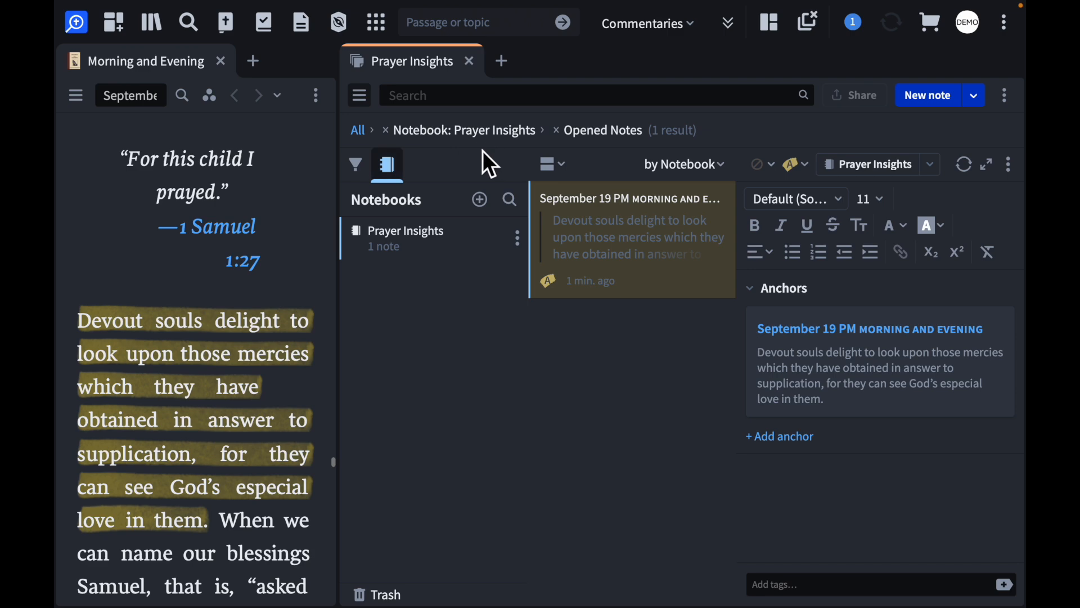
left_click(349, 107)
left_click_drag(350, 107, 485, 108)
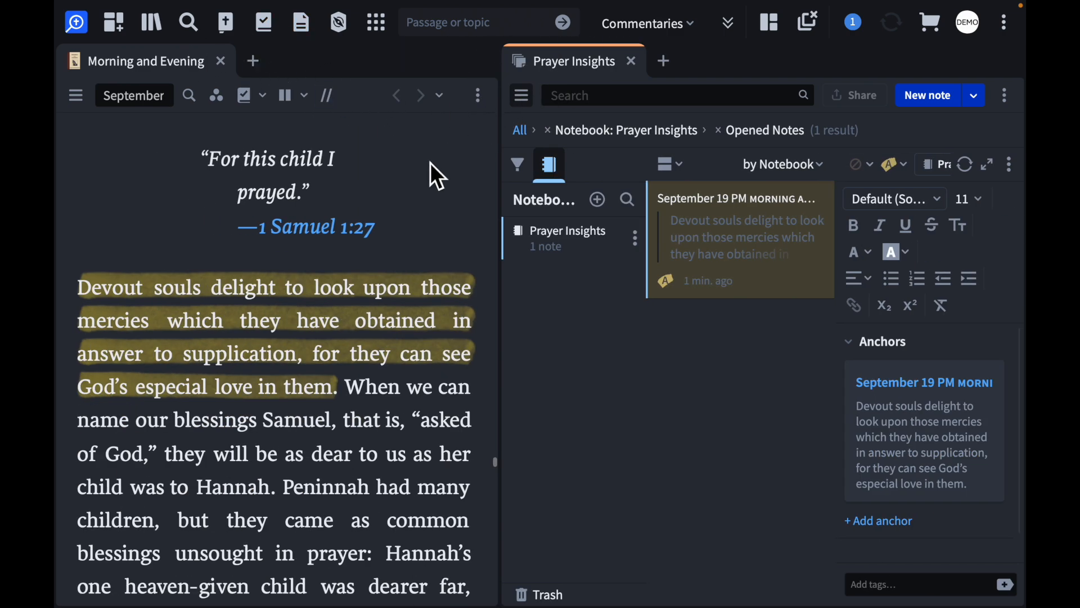
Close Morning and Evening, open the English Standard Version in its place, and go to Philippians 4
left_click(222, 60)
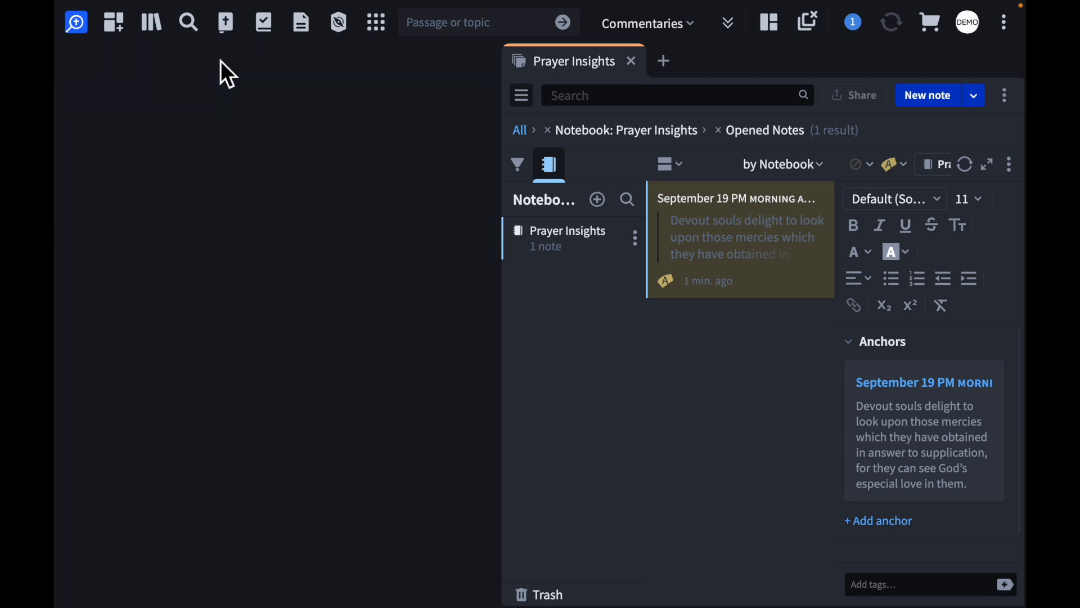
left_click(227, 23)
left_click(130, 96)
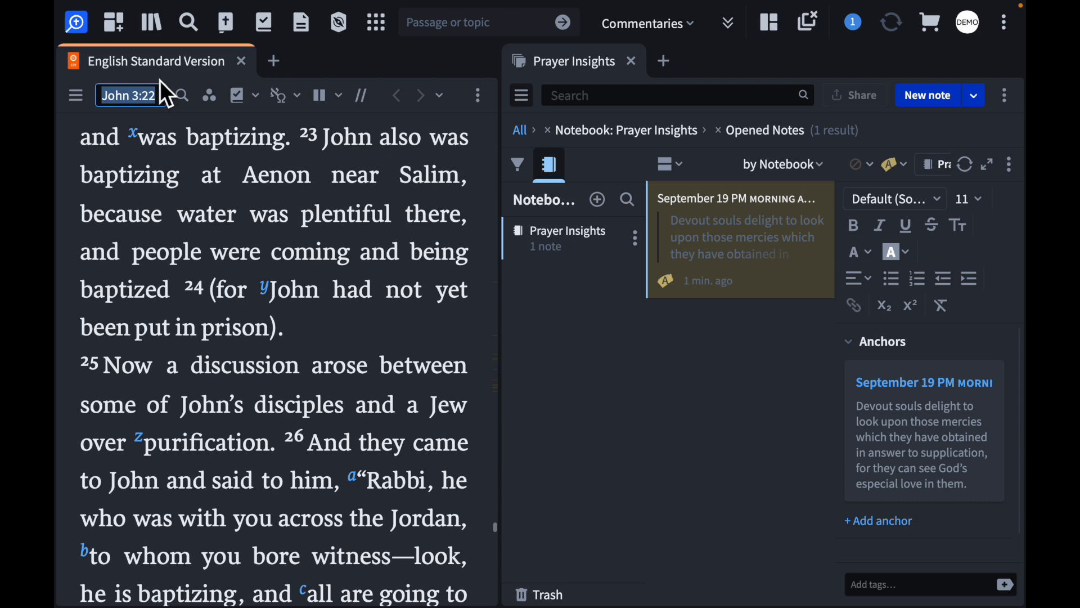
type("phil")
key("Return")
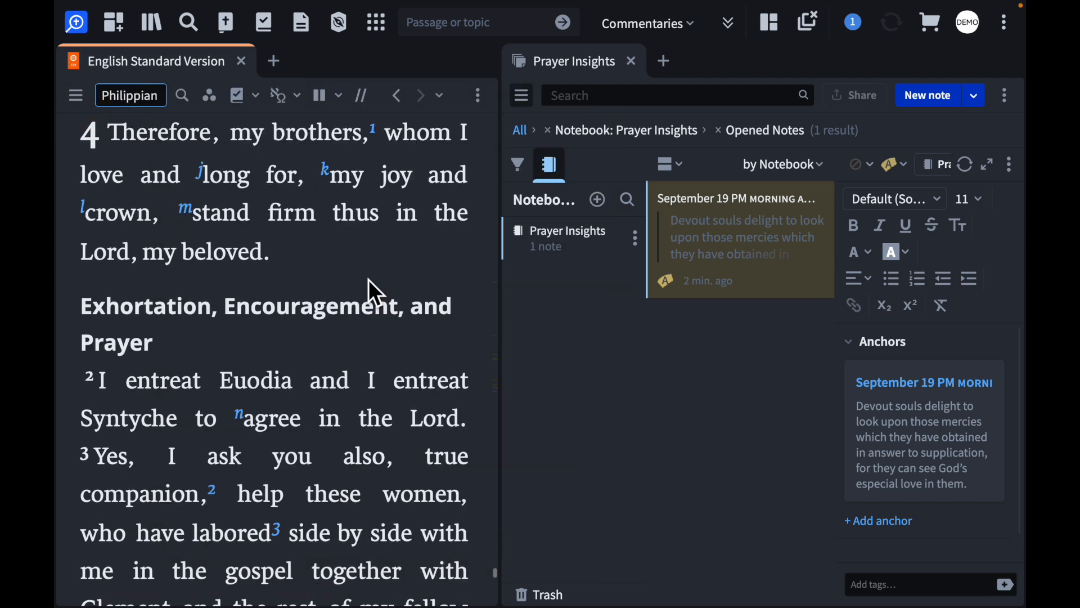
Create a note on "for I have learned in whatever situation I am to be content" in Philippians 4:11
scroll(369, 280, "down", 8)
scroll(369, 279, "down", 7)
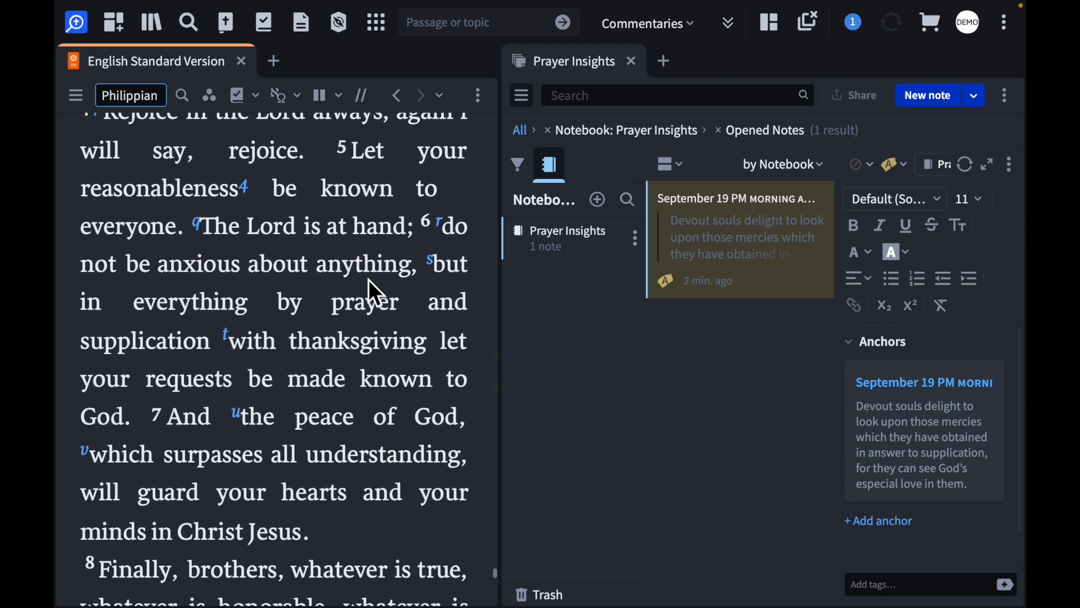
scroll(373, 293, "down", 4)
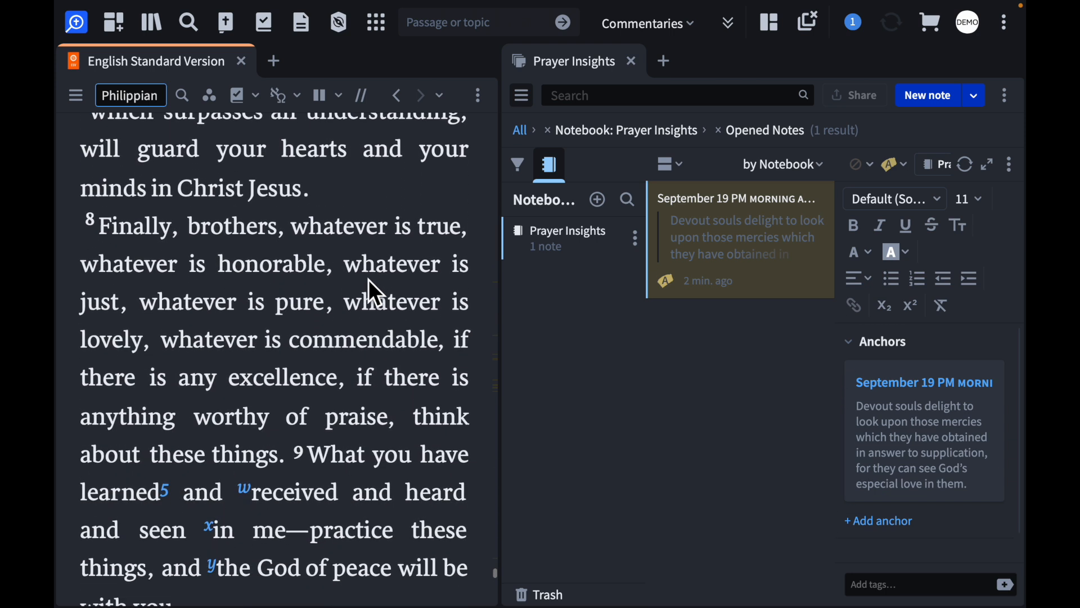
scroll(374, 293, "down", 4)
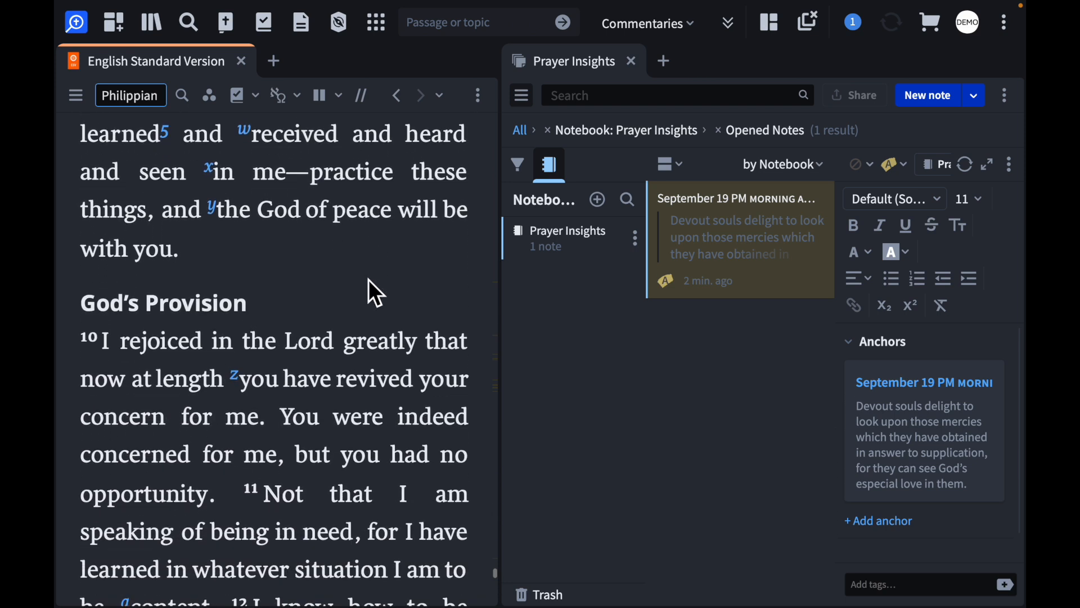
scroll(369, 280, "down", 1)
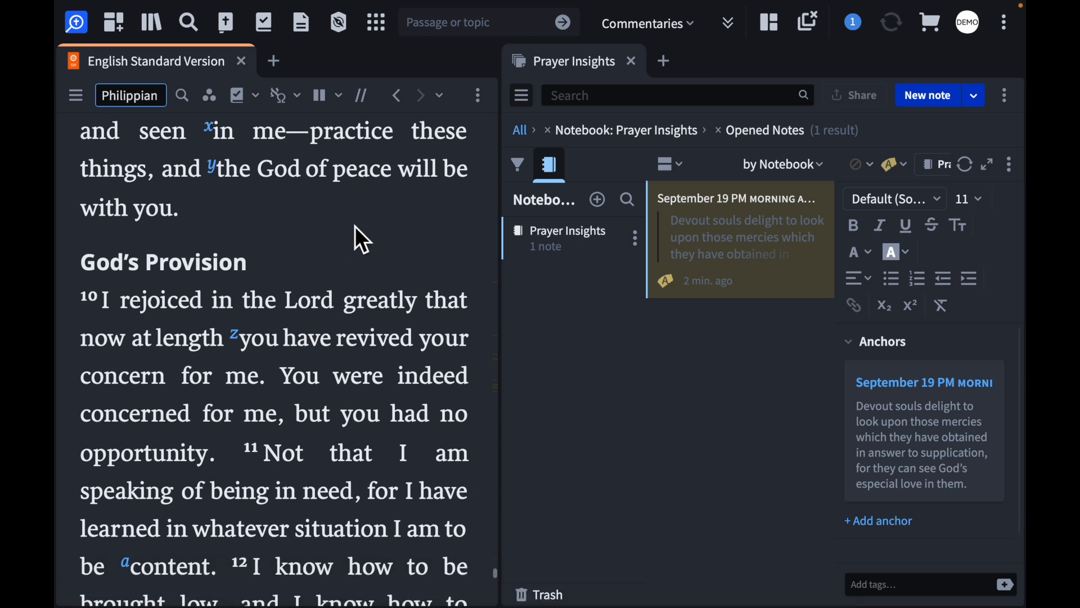
scroll(355, 226, "down", 4)
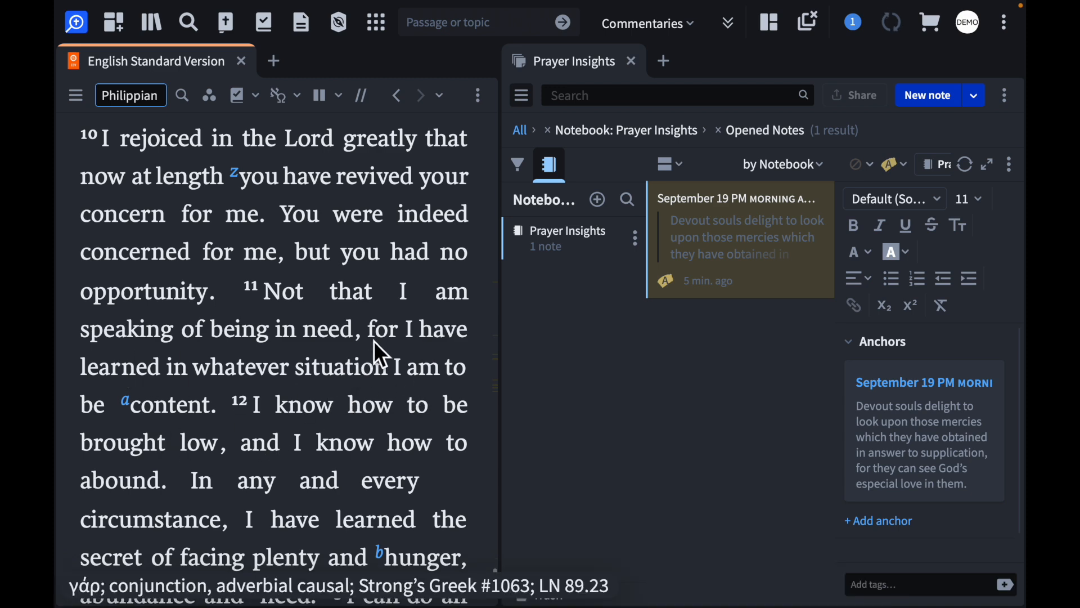
mouse_move(373, 332)
left_mouse_down()
mouse_move(356, 356)
mouse_move(218, 413)
left_mouse_up()
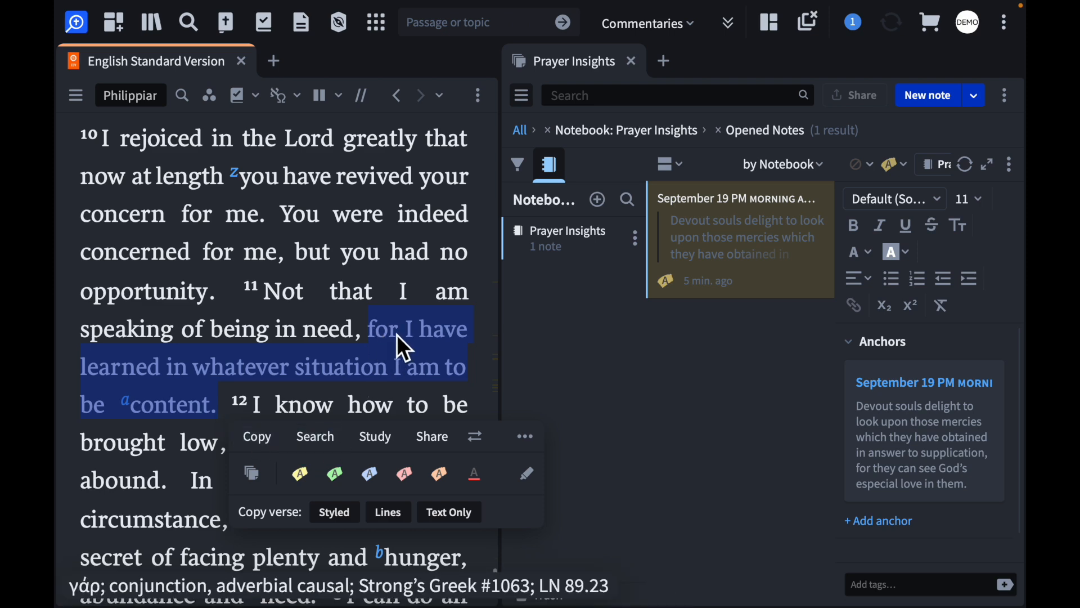
left_click(255, 478)
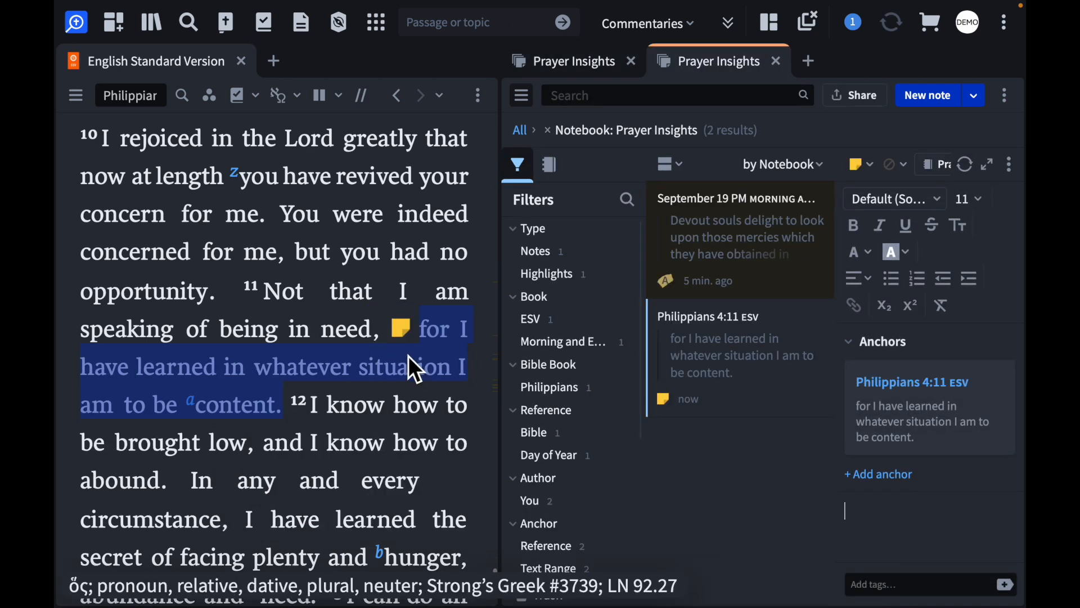
Enlarge the note editor and write "{date}" with "Wow. Such a good reminder to pray with a trusting and contented attitude." on the line below
left_click(521, 93)
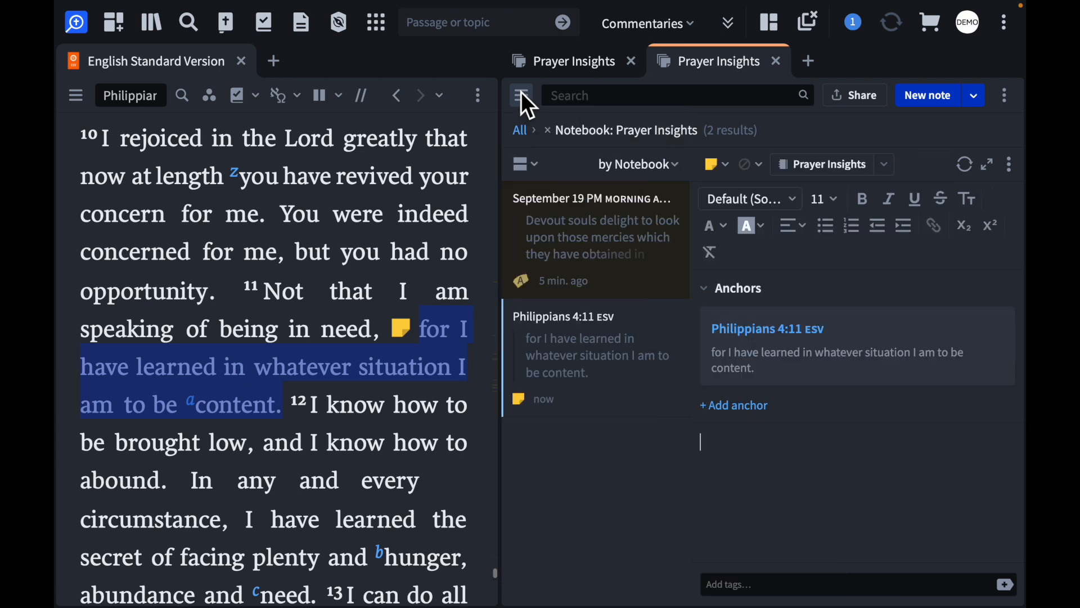
left_click(984, 164)
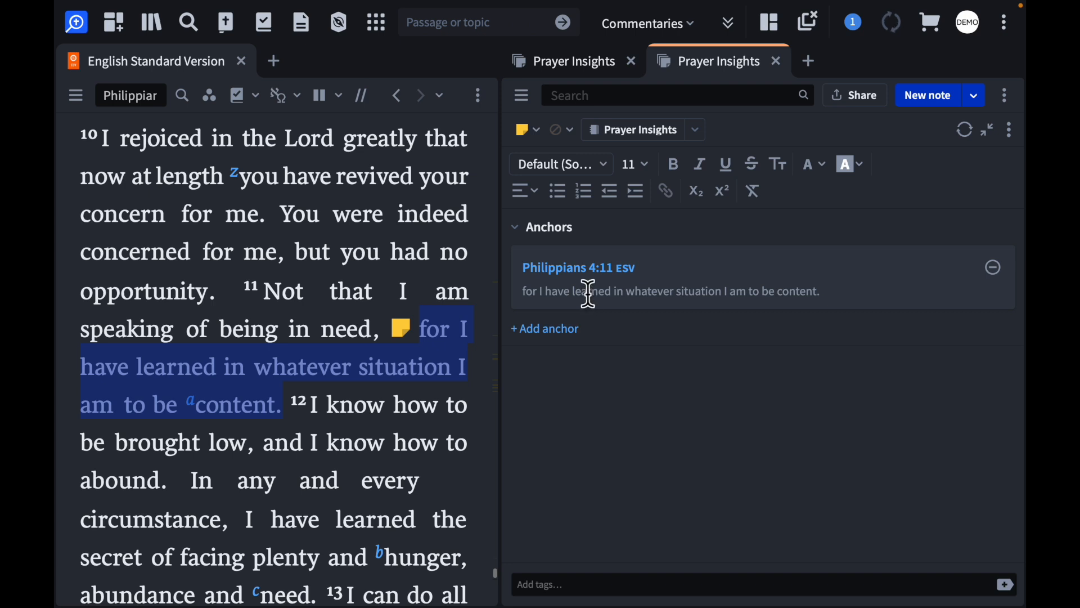
mouse_move(551, 275)
left_click(555, 373)
type("{")
type("date} ")
type("Wow")
type(". Such a goo")
type("d rem")
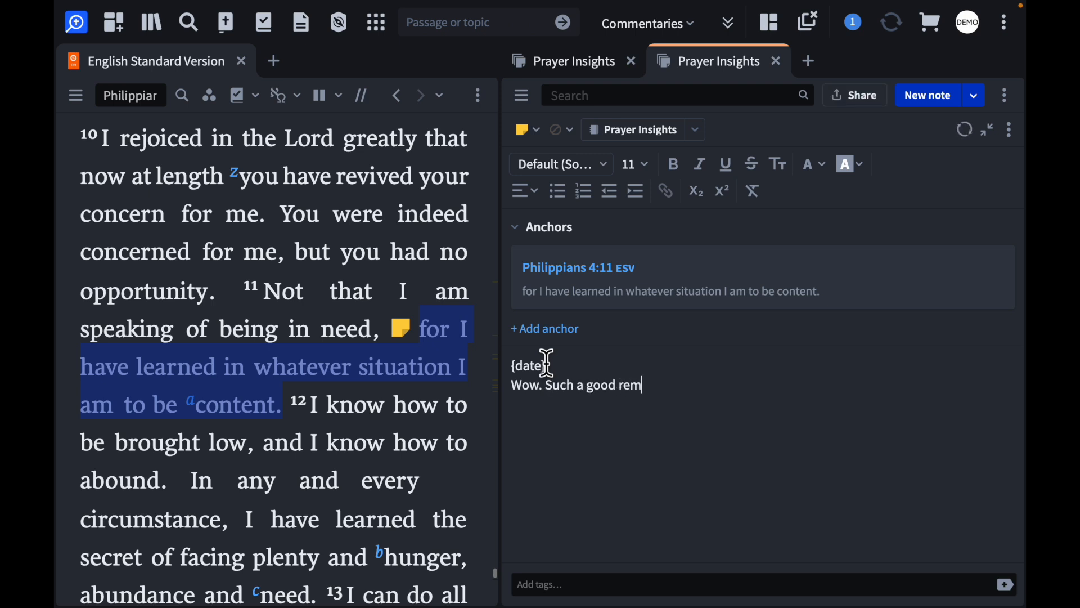
type("inder to pray with a trusting and contented attitude.")
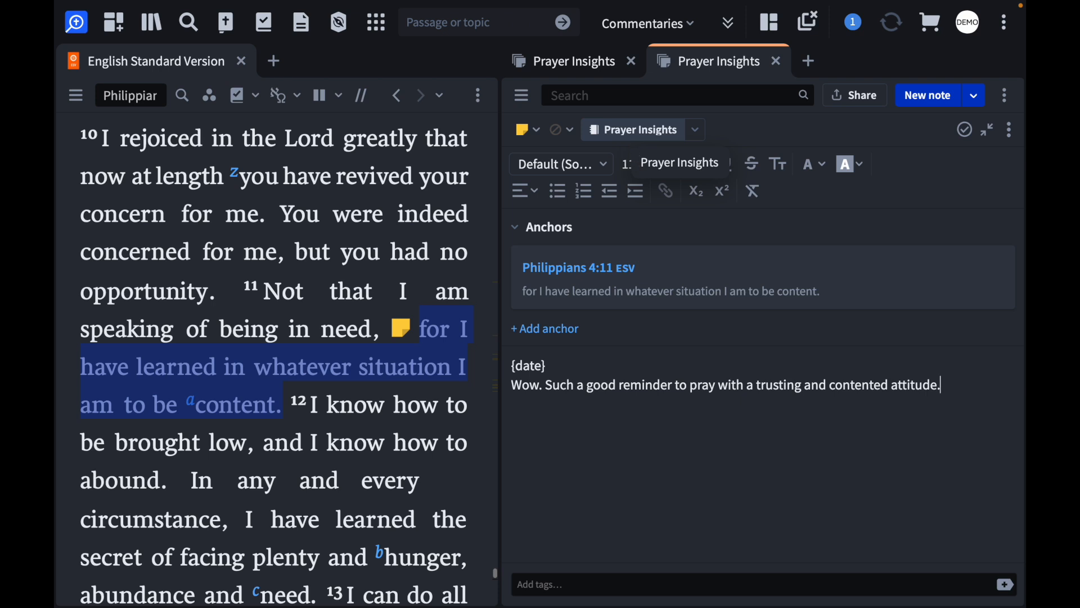
Check which notebook the Philippians 4:11 note is assigned to, leaving the assignment as it is
left_click(699, 135)
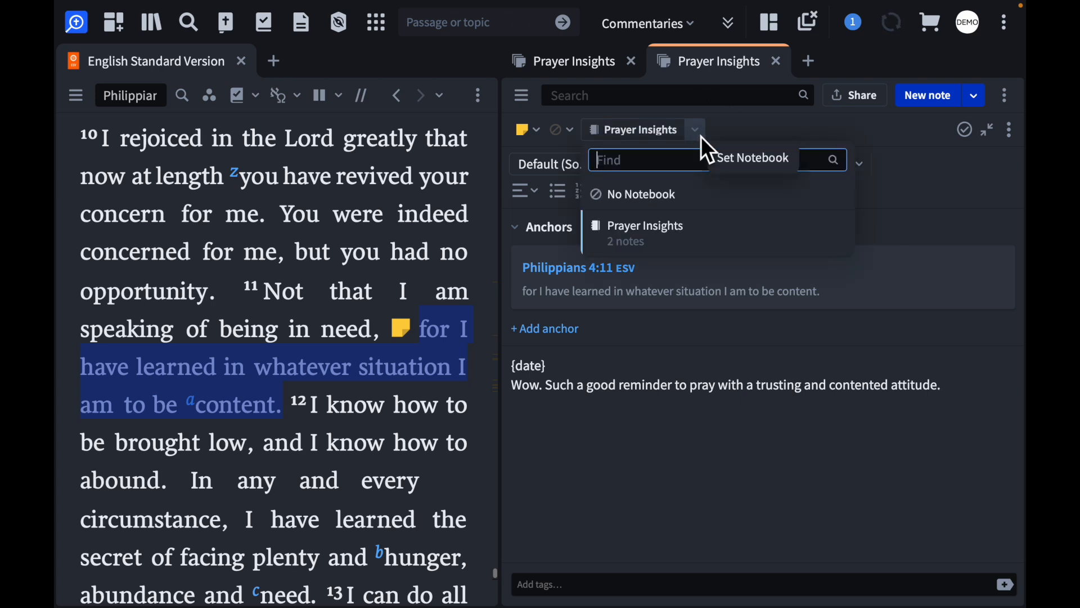
left_click(746, 127)
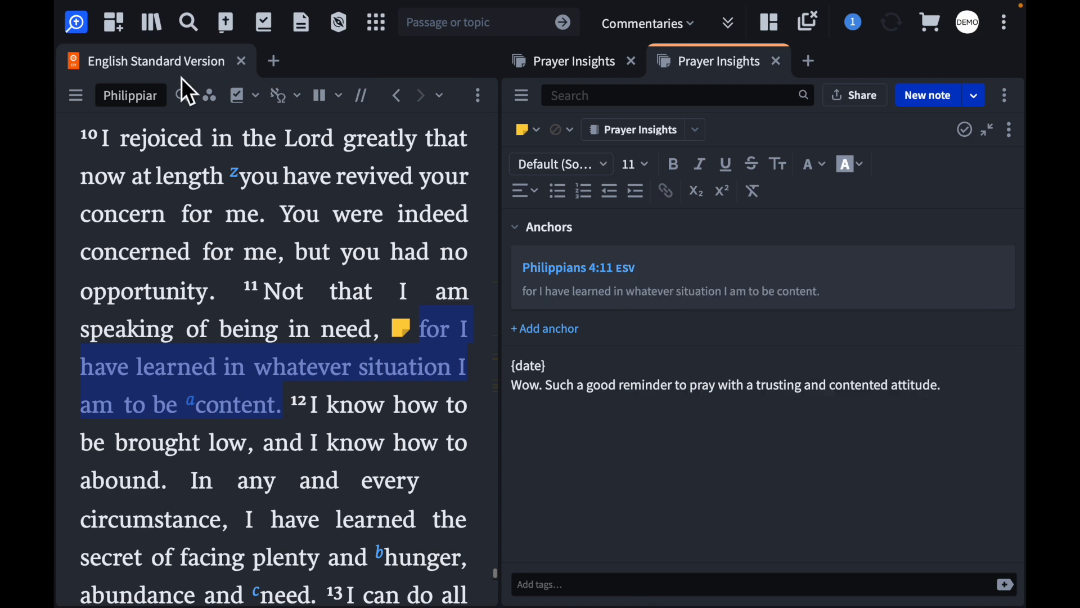
Find "csb" in the library, open the Christian Standard Bible, and preview the note attached to Philippians 4:11
left_click(156, 25)
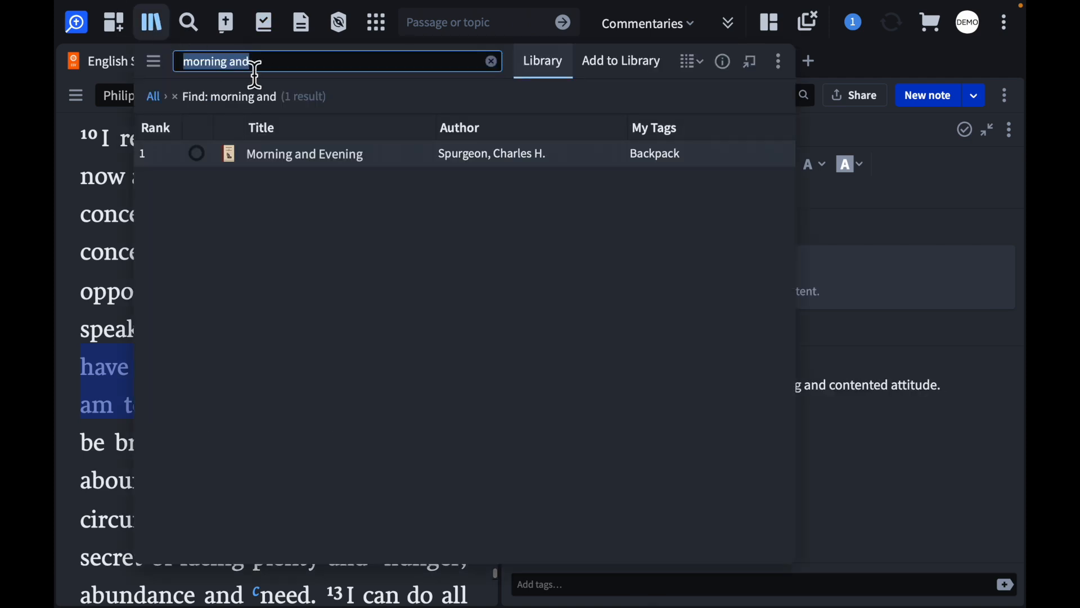
type("csb")
left_click(358, 151)
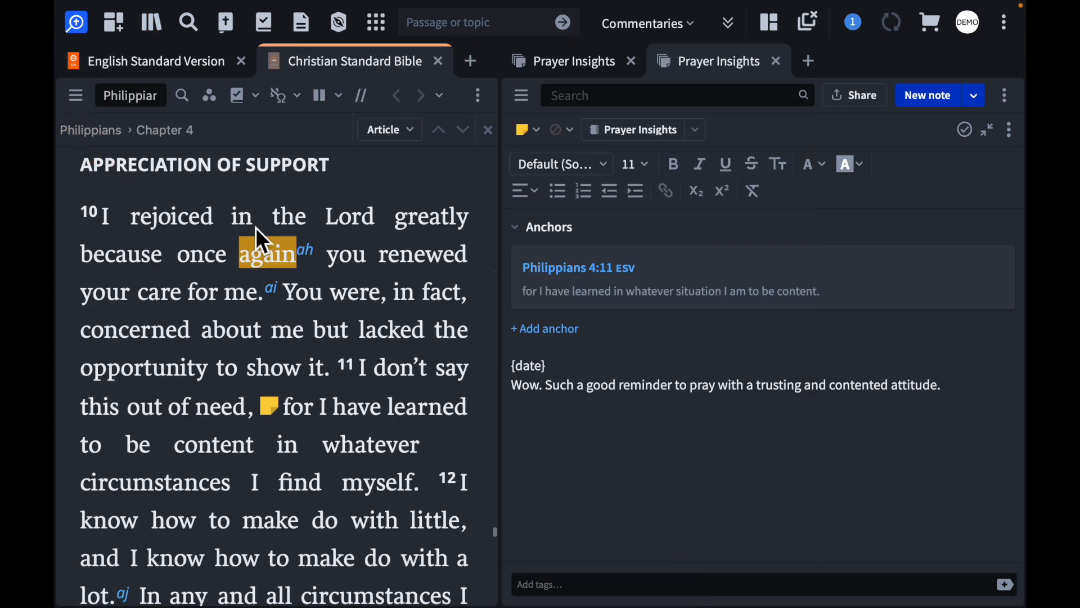
mouse_move(283, 414)
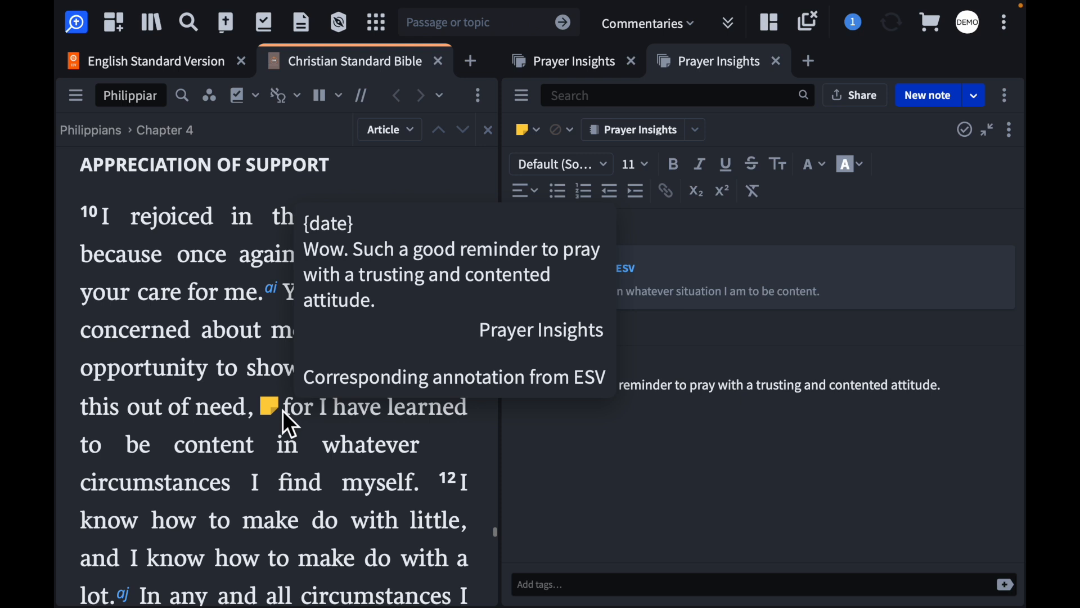
Turn off the visual filter "From other books with corresponding text" in the Christian Standard Bible
left_click(213, 99)
scroll(287, 245, "down", 3)
scroll(285, 242, "down", 3)
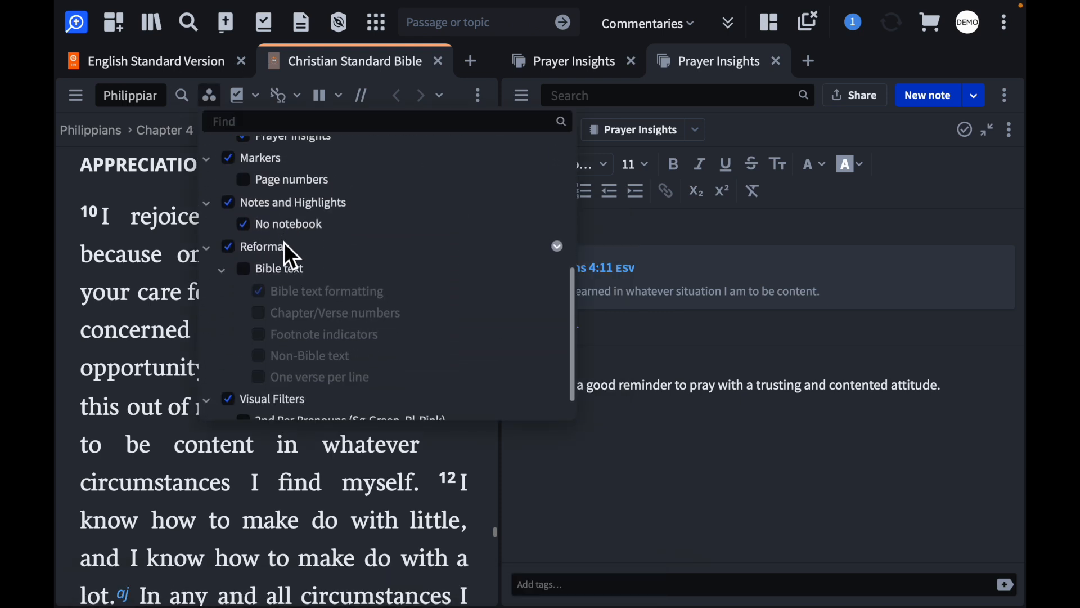
scroll(284, 242, "up", 4)
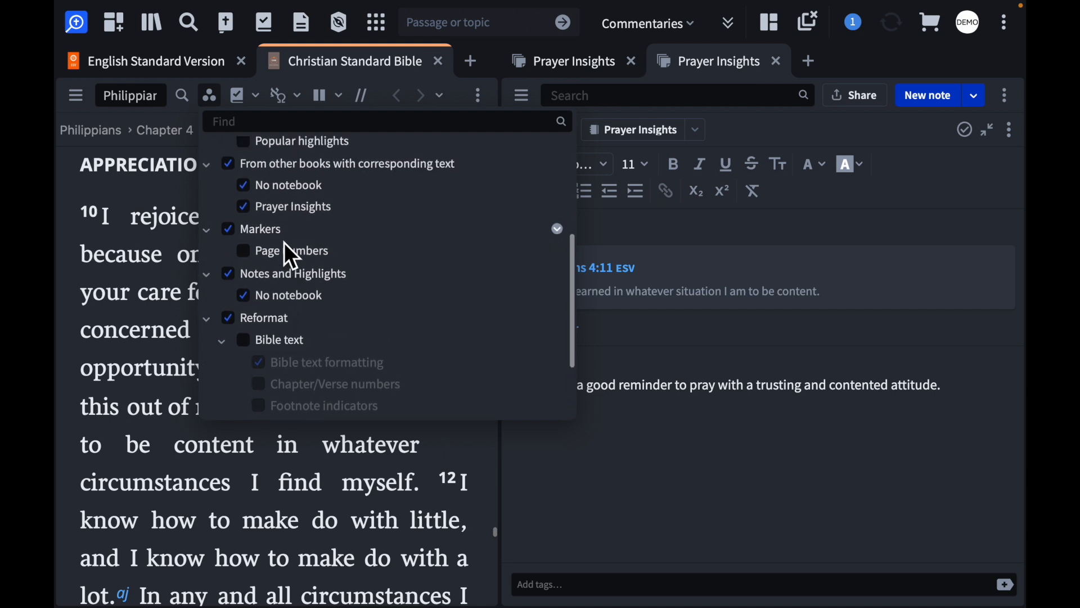
scroll(285, 242, "up", 3)
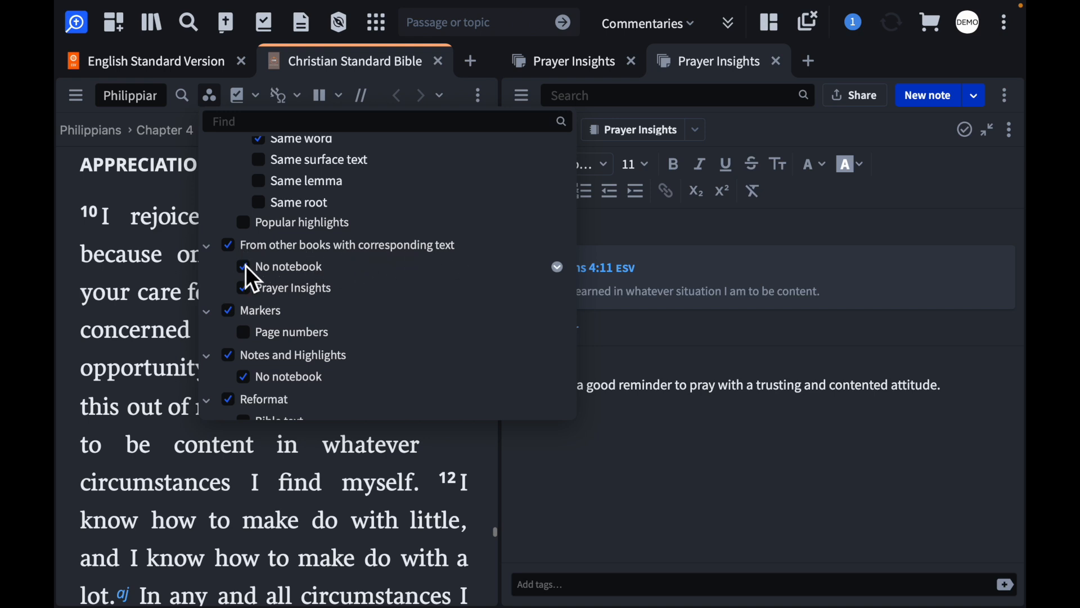
left_click(229, 246)
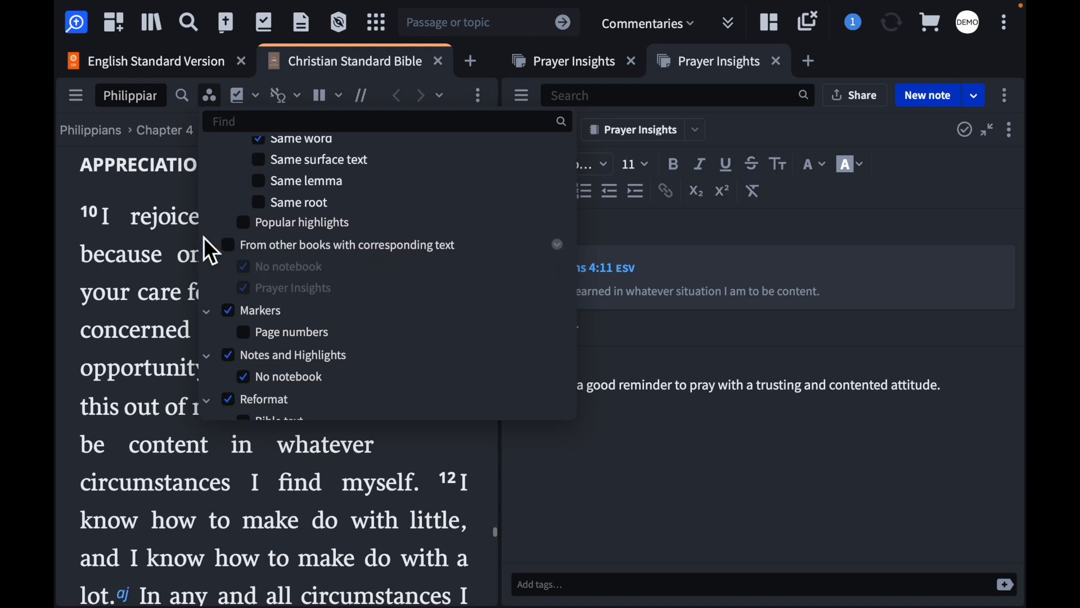
scroll(301, 441, "down", 2)
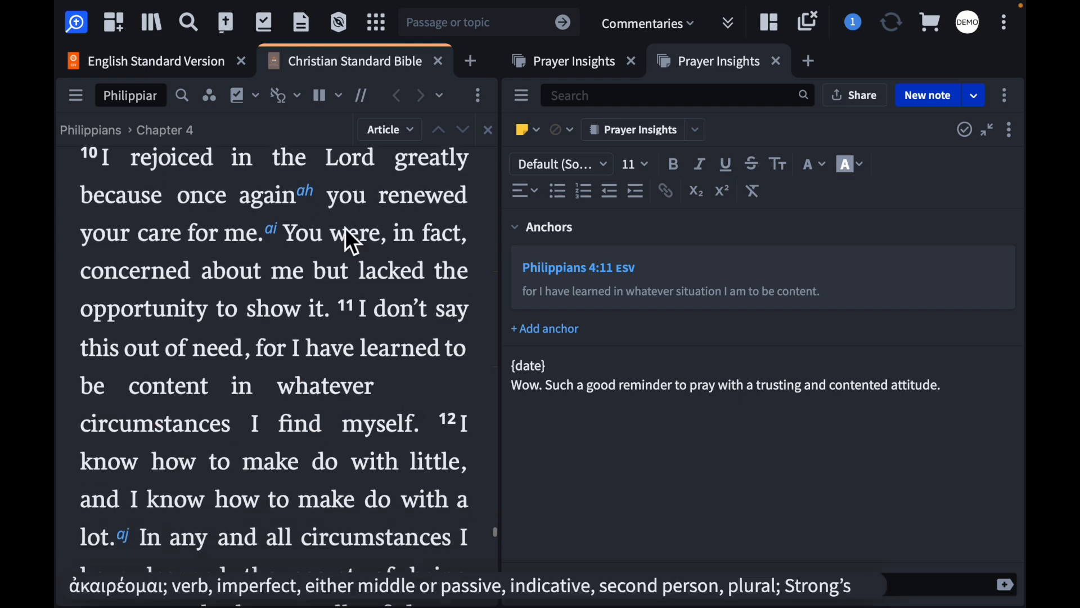
Turn the visual filter "From other books with corresponding text" back on in the Christian Standard Bible
left_click(217, 100)
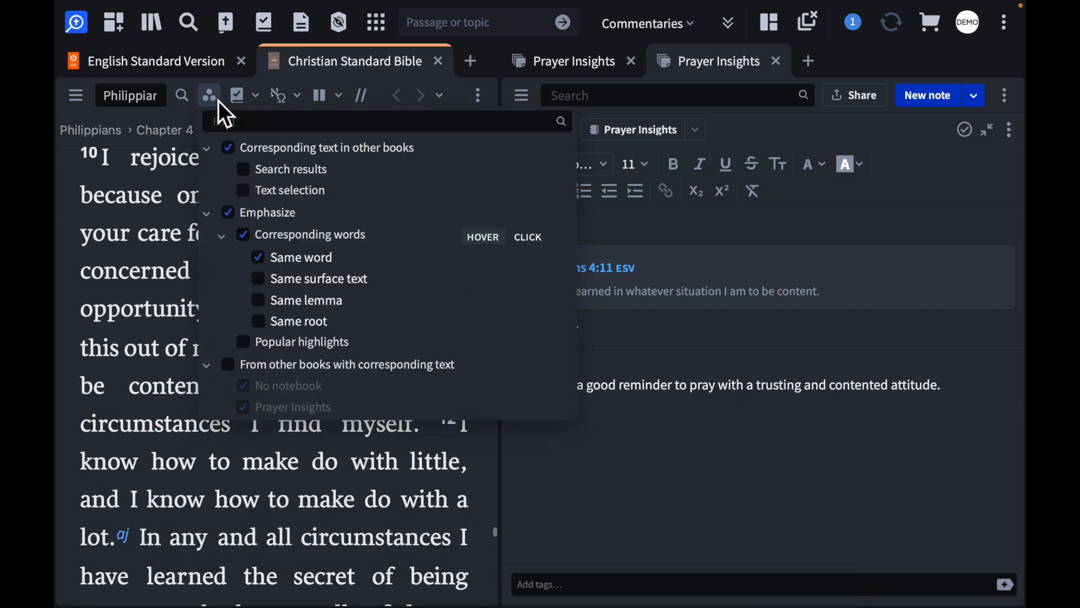
left_click(234, 364)
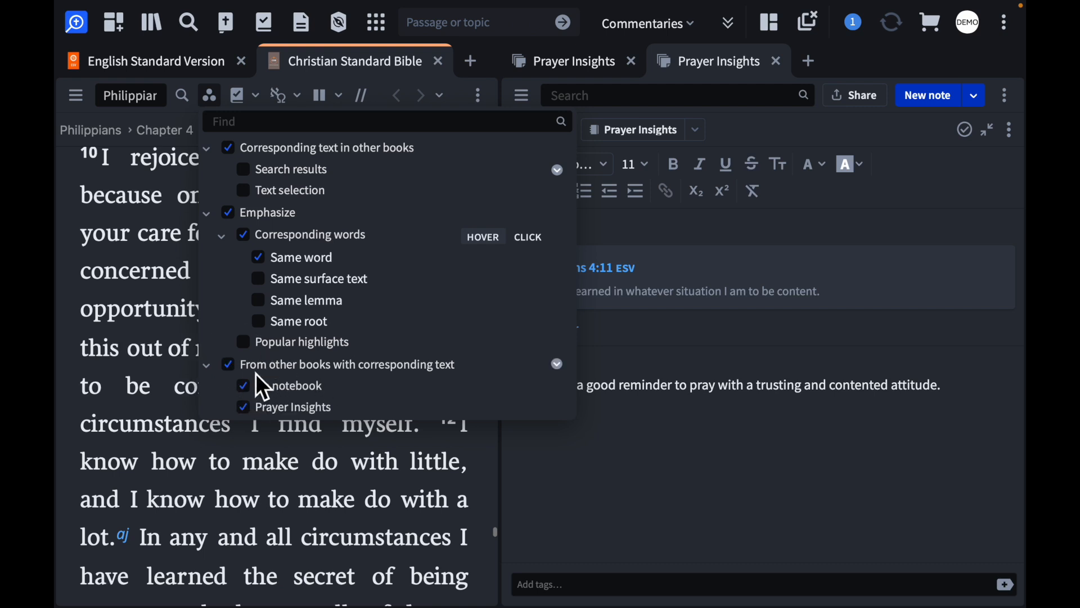
left_click(77, 338)
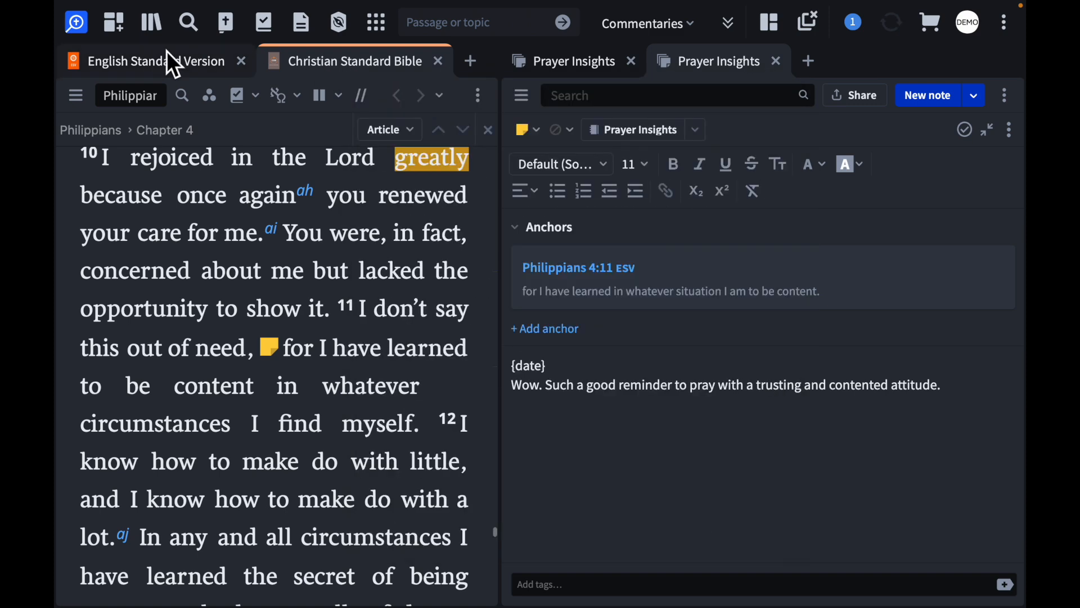
Close both Prayer Insights notebooks and reopen the note attached to Philippians 4:11 from the Christian Standard Bible text
mouse_move(158, 73)
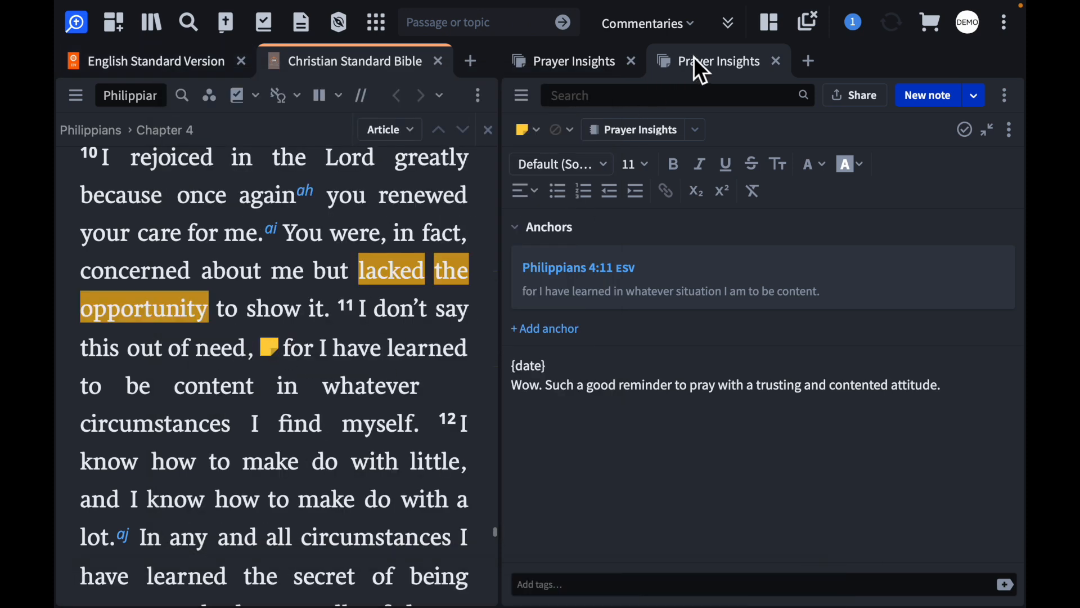
left_click(632, 61)
left_click(633, 62)
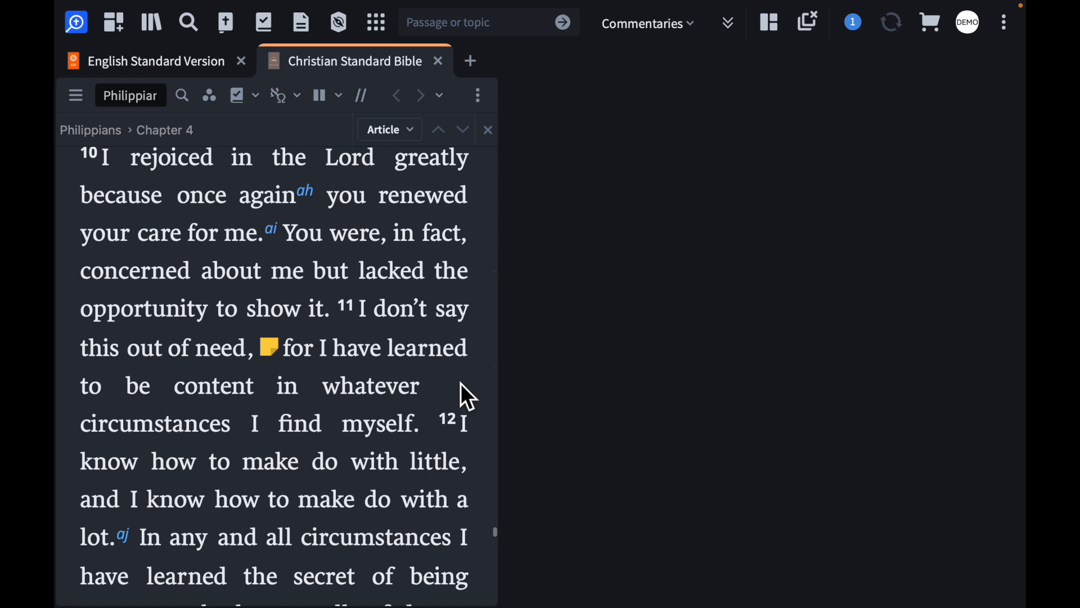
left_click(269, 349)
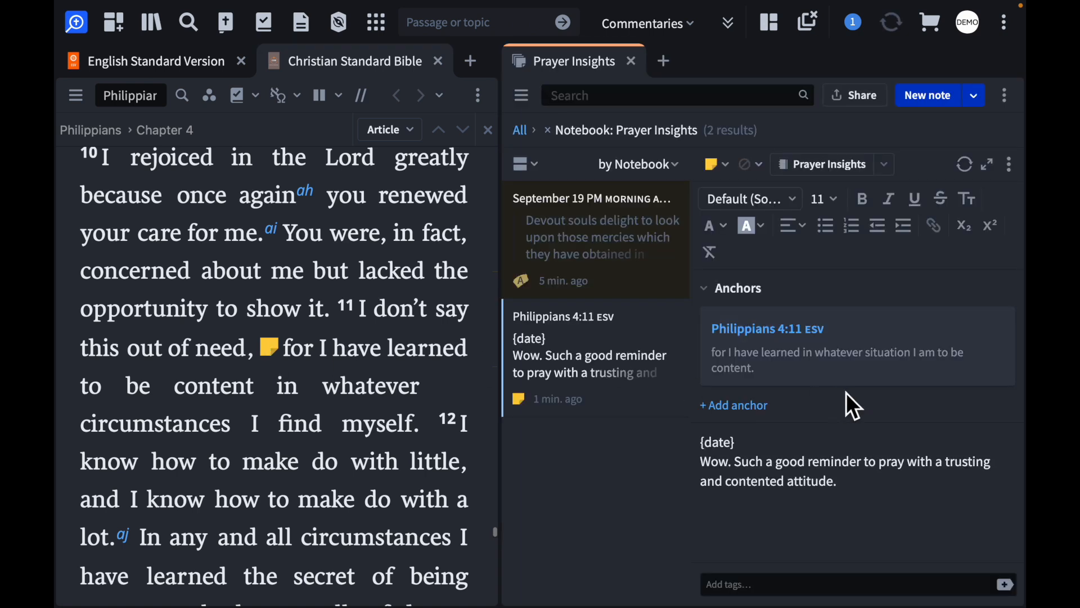
left_click_drag(853, 495, 681, 454)
left_click_drag(757, 444, 698, 445)
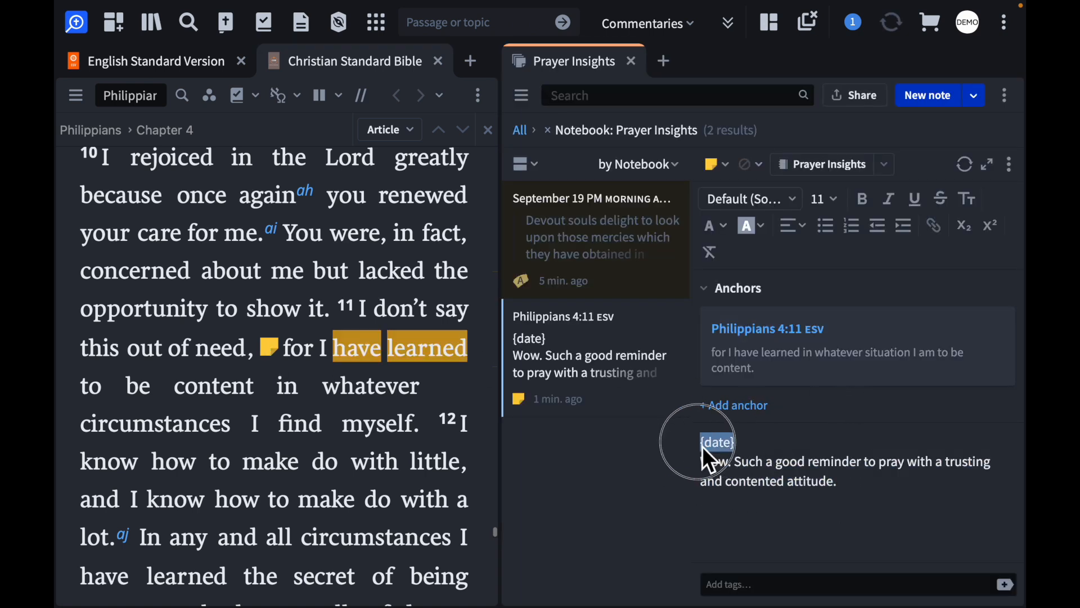
left_click(872, 493)
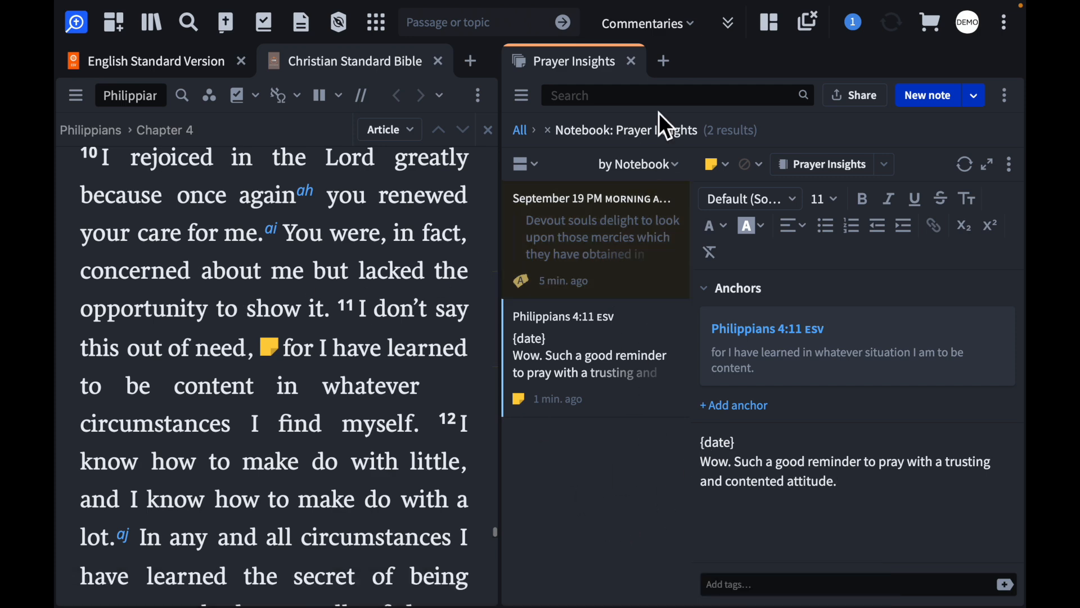
Close the Prayer Insights notebook and the Christian Standard Bible, and widen the English Standard Version to about two thirds of the workspace
left_click(633, 61)
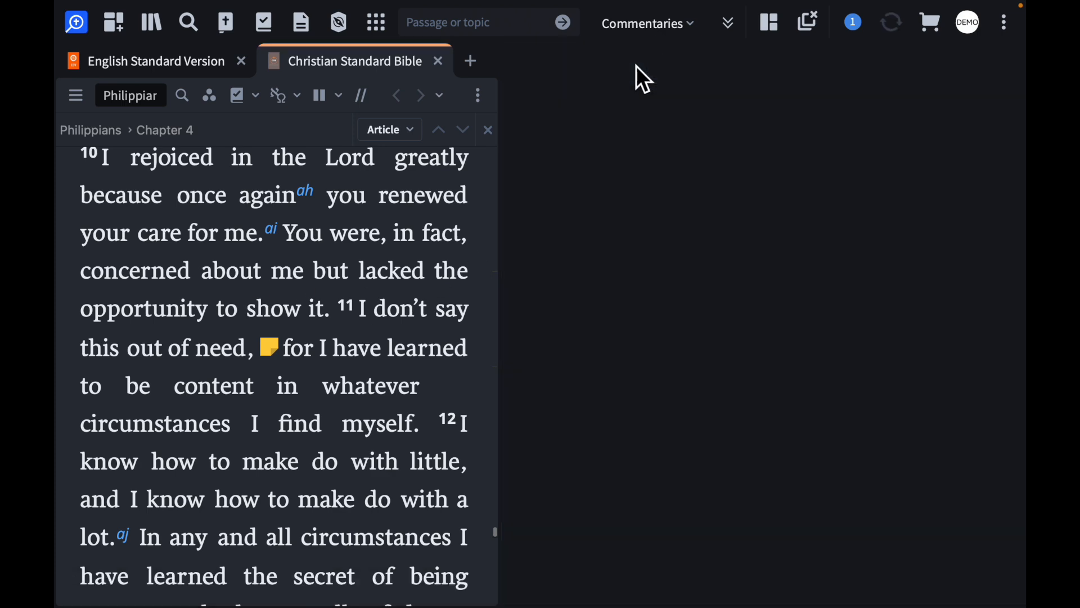
left_click(439, 61)
left_click_drag(512, 104, 926, 141)
left_click(600, 364)
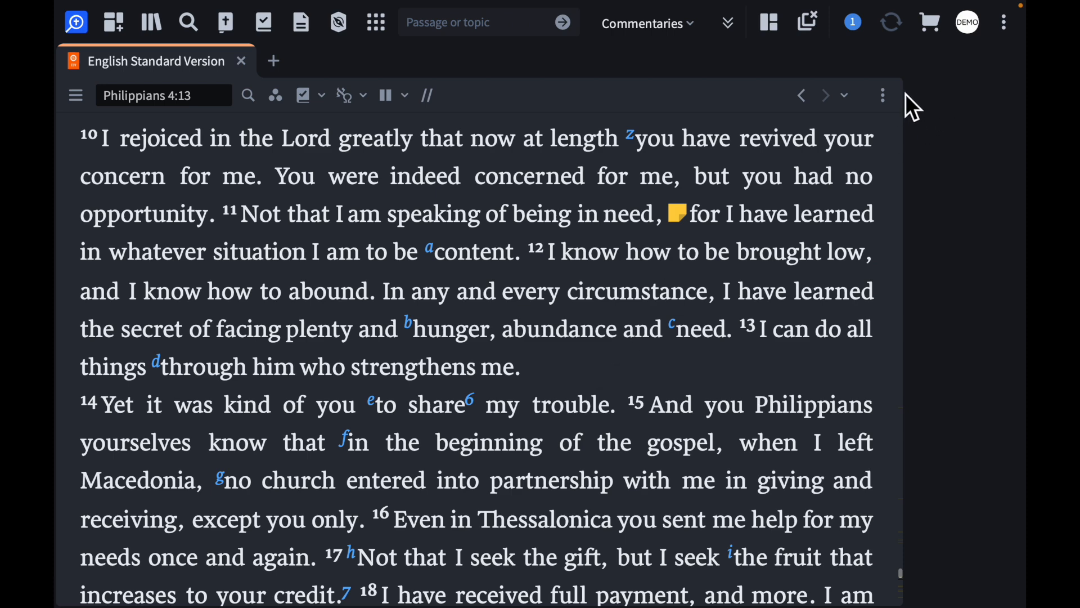
left_click_drag(916, 101, 735, 97)
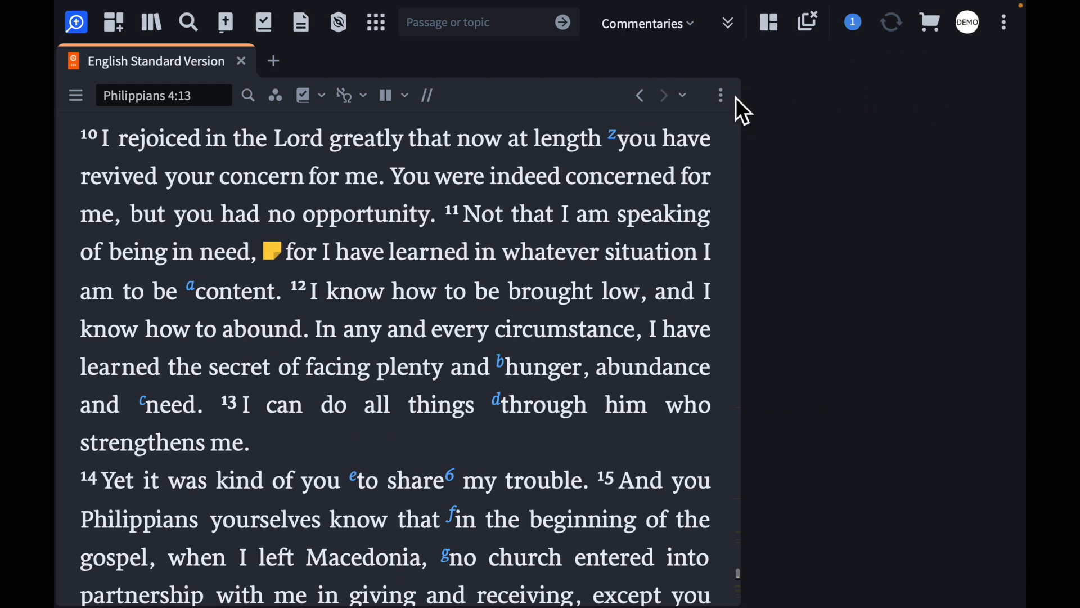
Open the Highlighting tool and collapse its introductory help card
left_click(384, 26)
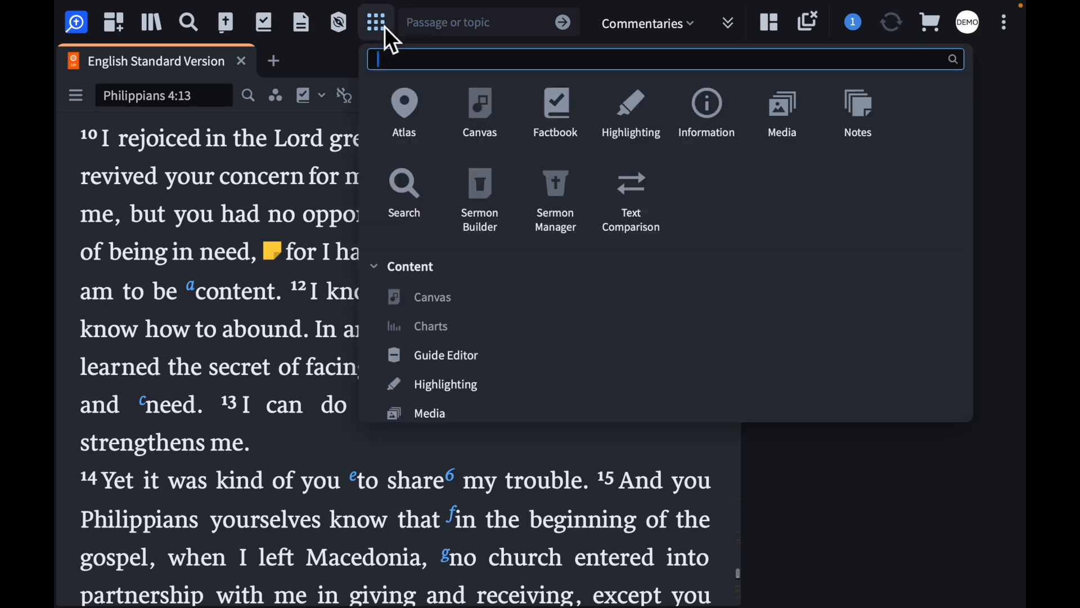
left_click(644, 120)
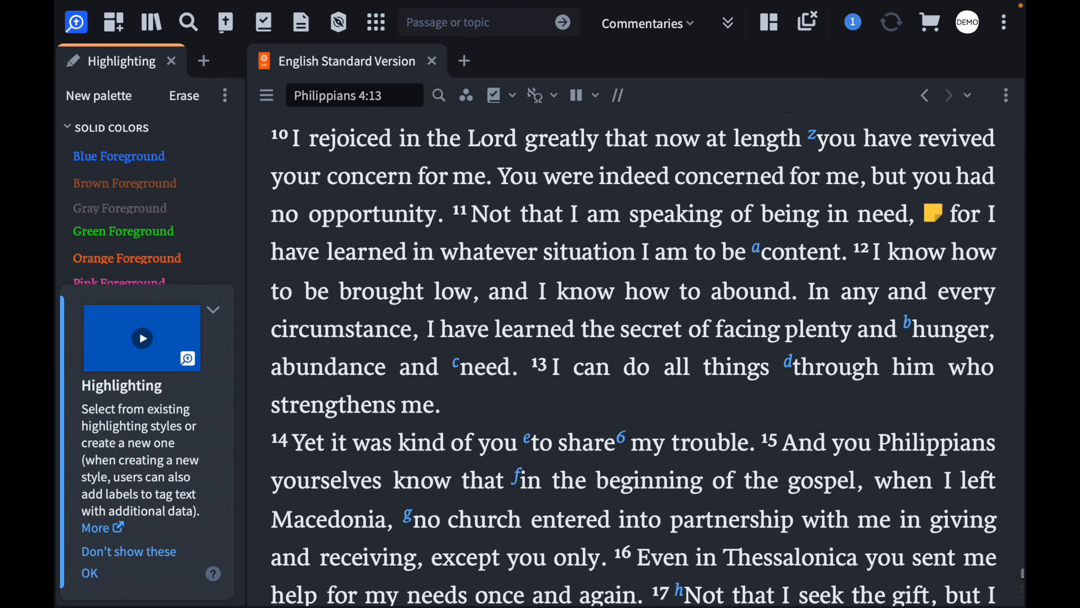
left_click(222, 308)
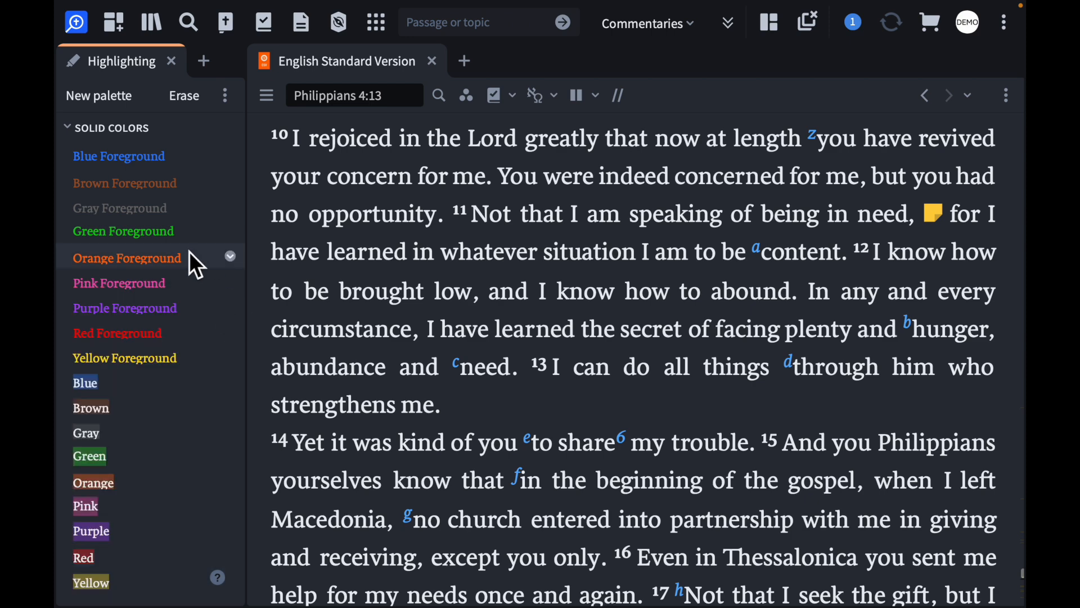
Apply the Yellow Highlighter style to Philippians 4:11–13, from "have learned in whatever situation" to "strengthens me."
scroll(189, 252, "down", 10)
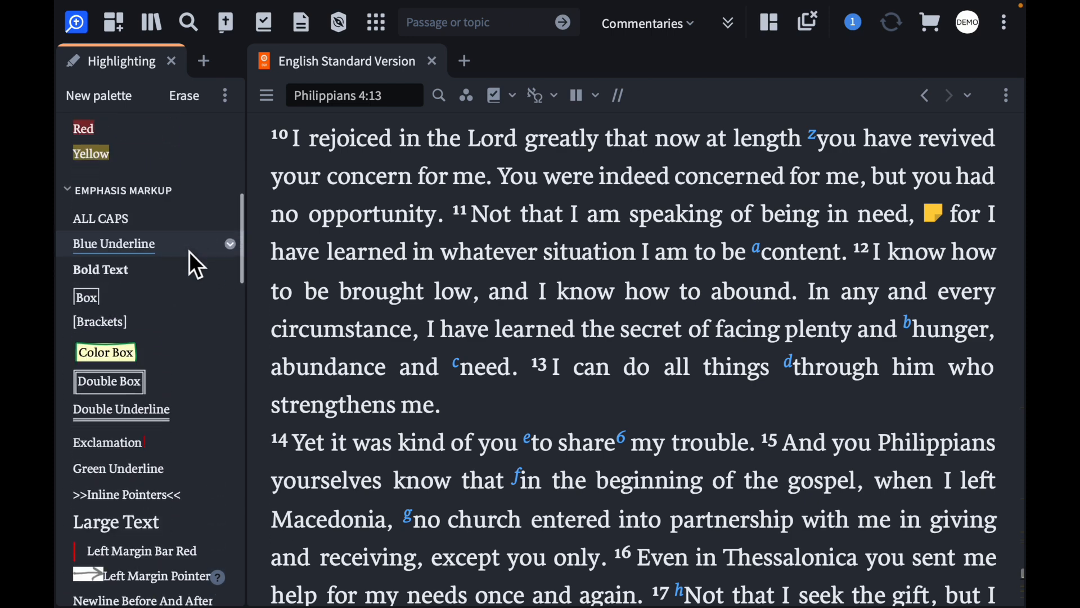
scroll(189, 251, "down", 10)
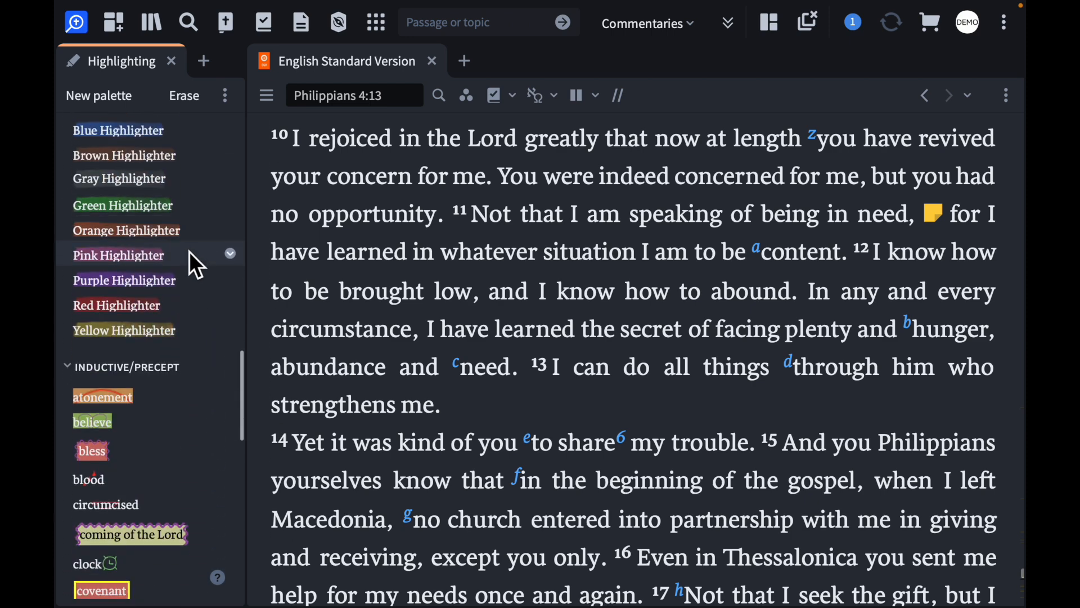
scroll(189, 252, "up", 3)
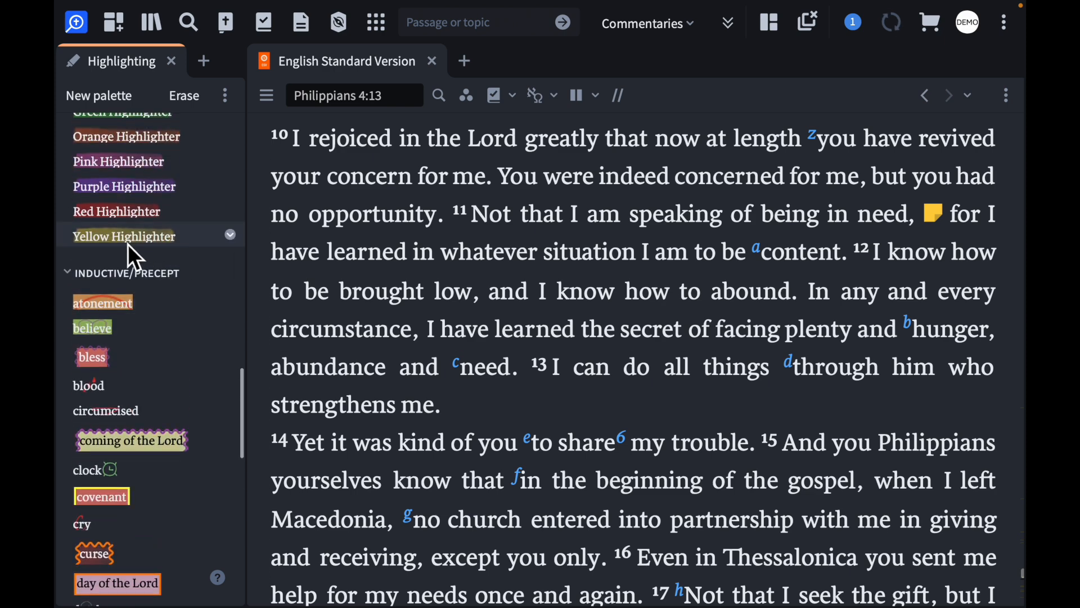
mouse_move(271, 242)
left_mouse_down()
mouse_move(602, 397)
mouse_move(602, 410)
left_mouse_up()
left_click(120, 236)
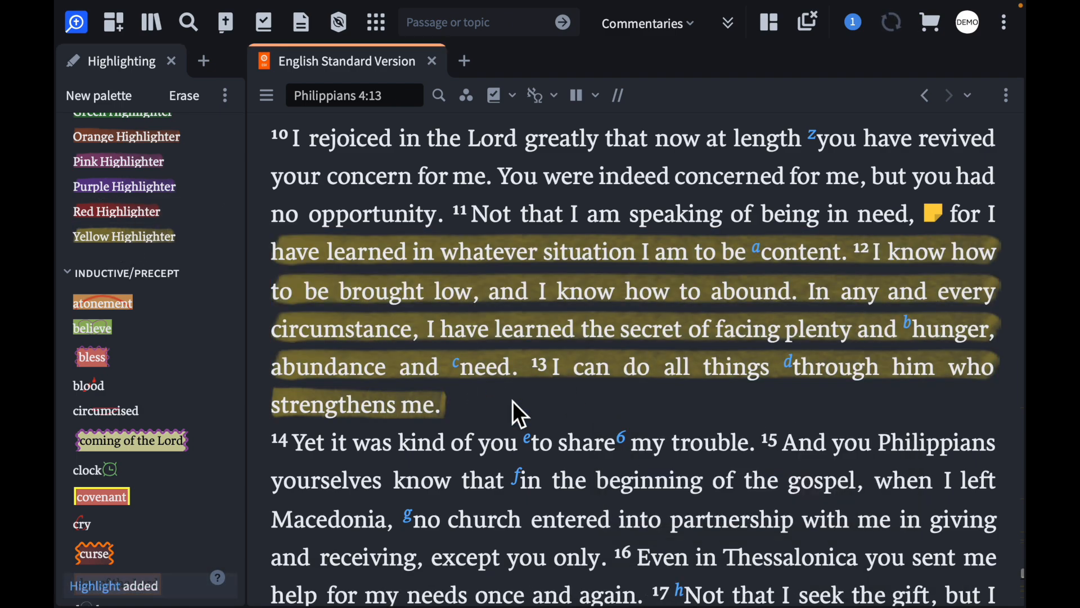
Apply the "redeem" style from the Inductive/Precept palette to "God and Father" in Philippians 4:20
scroll(512, 401, "down", 3)
scroll(512, 400, "down", 5)
scroll(464, 244, "up", 3)
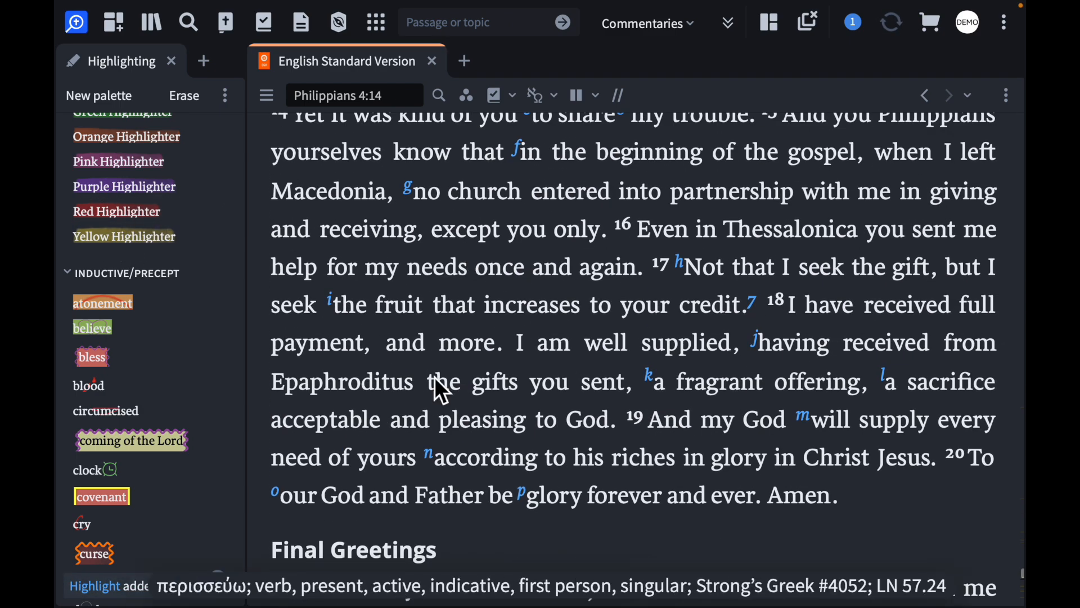
left_click_drag(330, 495, 489, 502)
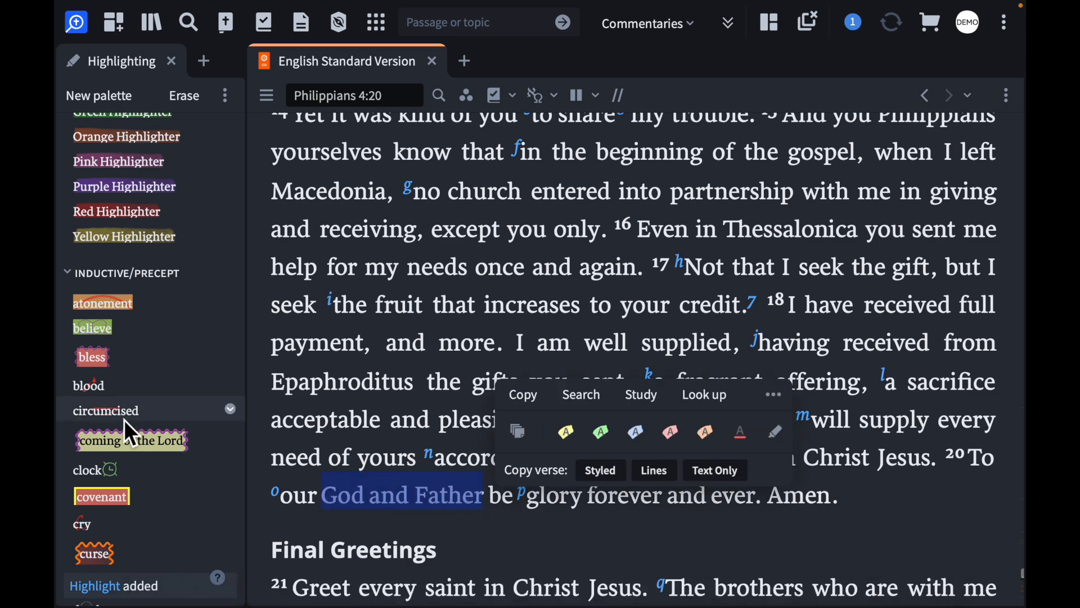
scroll(144, 454, "down", 12)
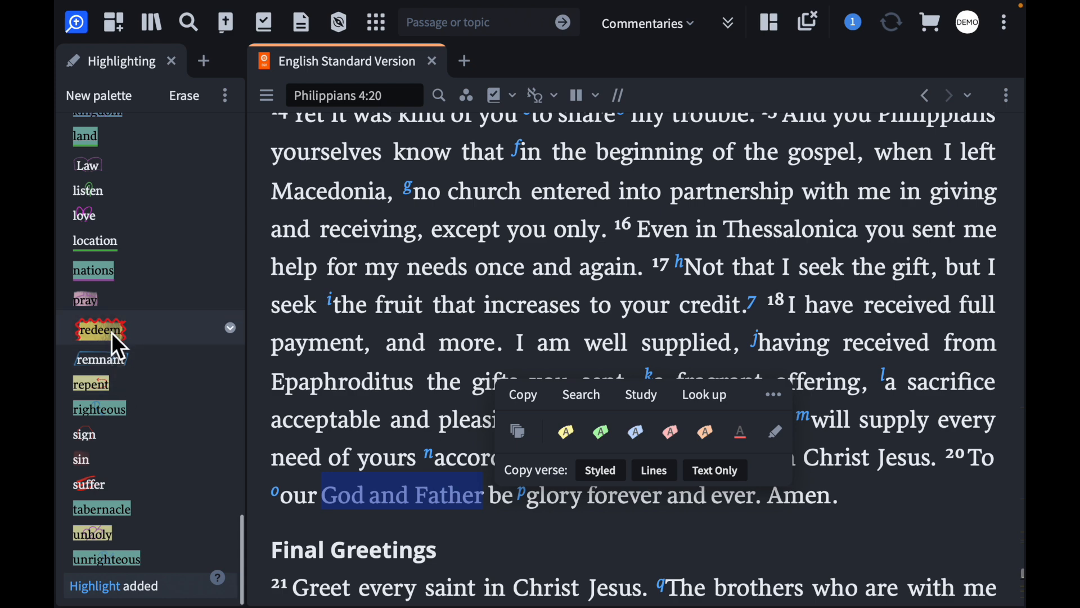
left_click(111, 333)
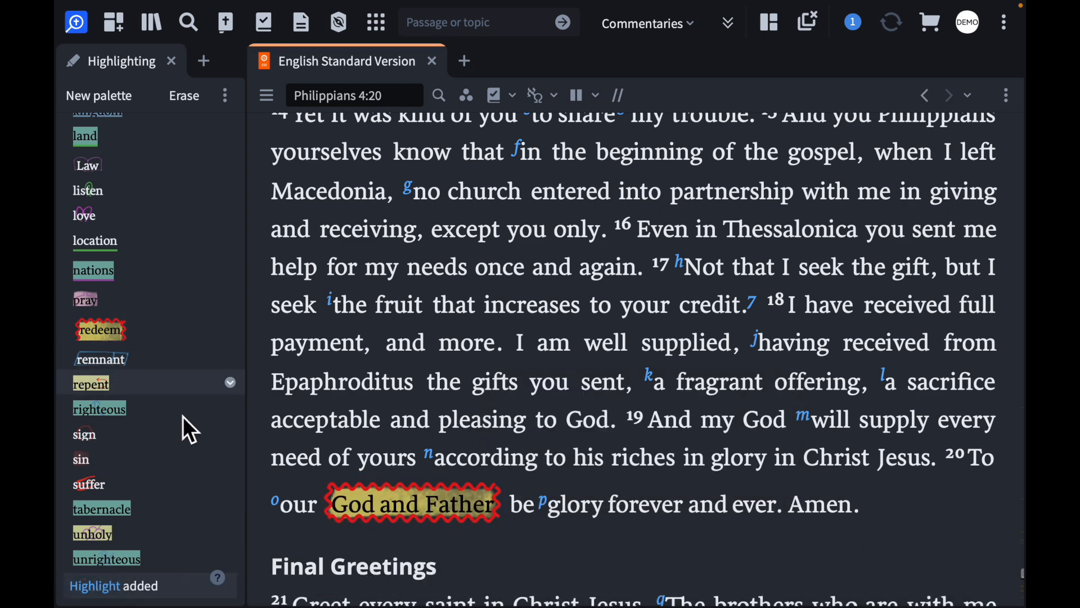
Remove the "redeem" highlight from "God and Father" in Philippians 4:20
left_click_drag(498, 517, 317, 512)
left_click(614, 439)
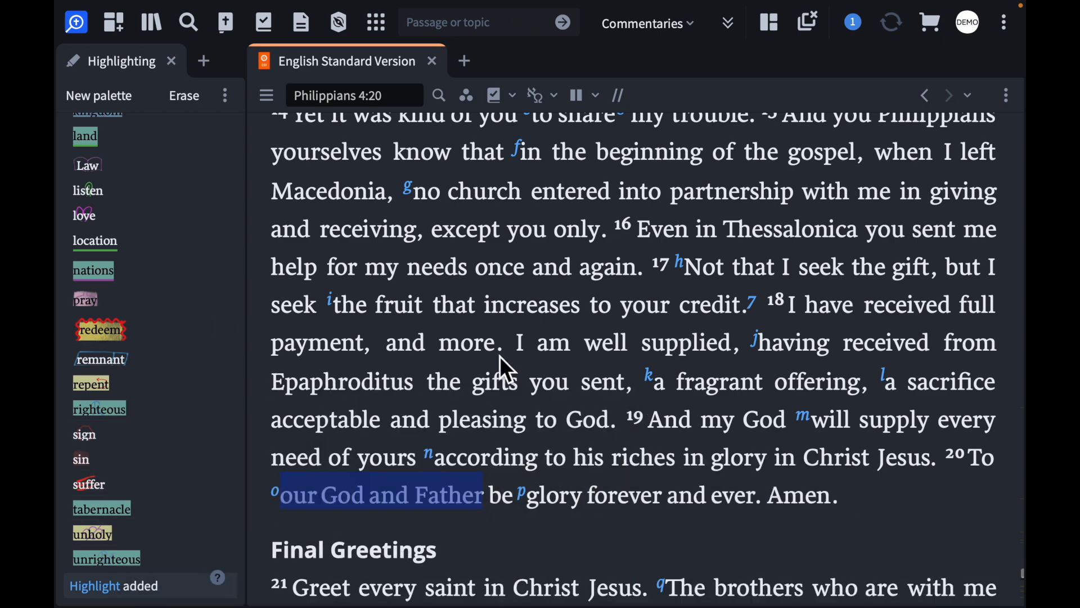
Select Philippians 4:14–15 and examine the available highlight styles and the Open Highlight Tool option, then clear the selection
scroll(467, 286, "up", 5)
scroll(467, 285, "down", 4)
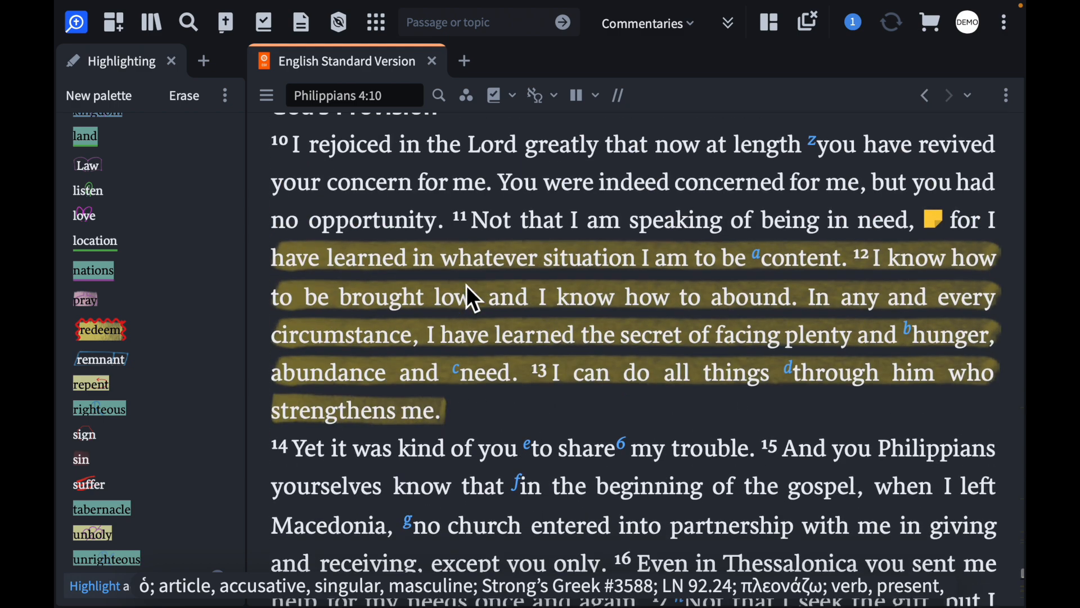
left_click_drag(275, 248, 518, 313)
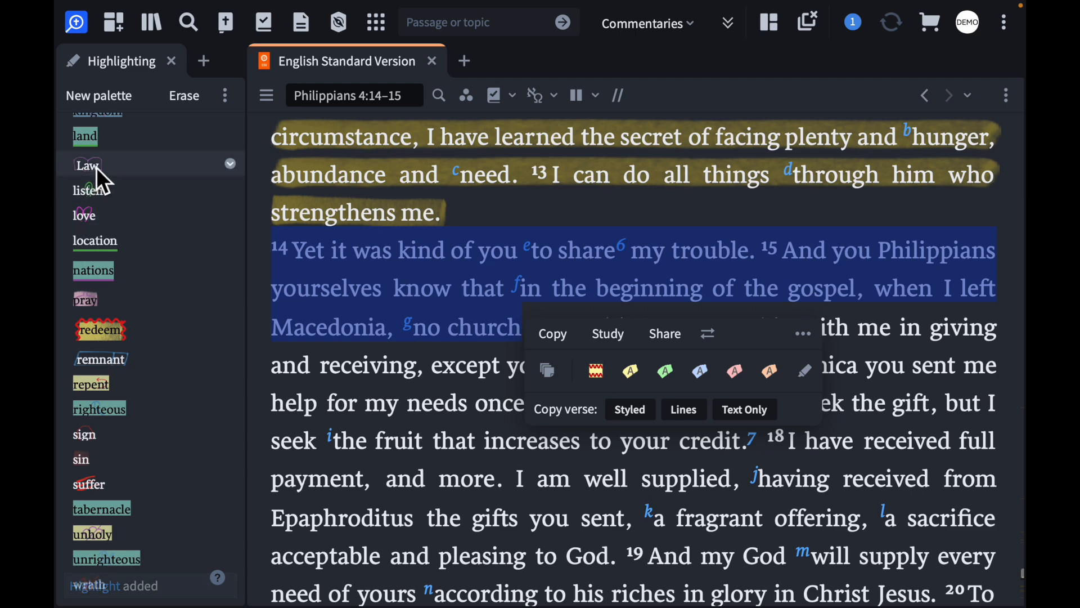
scroll(96, 167, "up", 3)
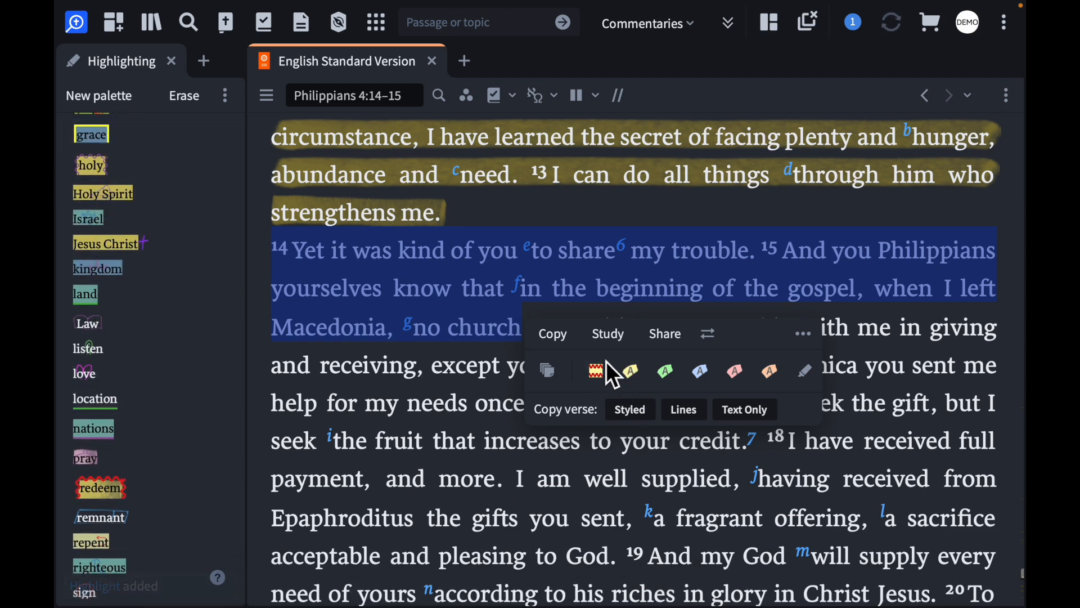
scroll(75, 283, "up", 10)
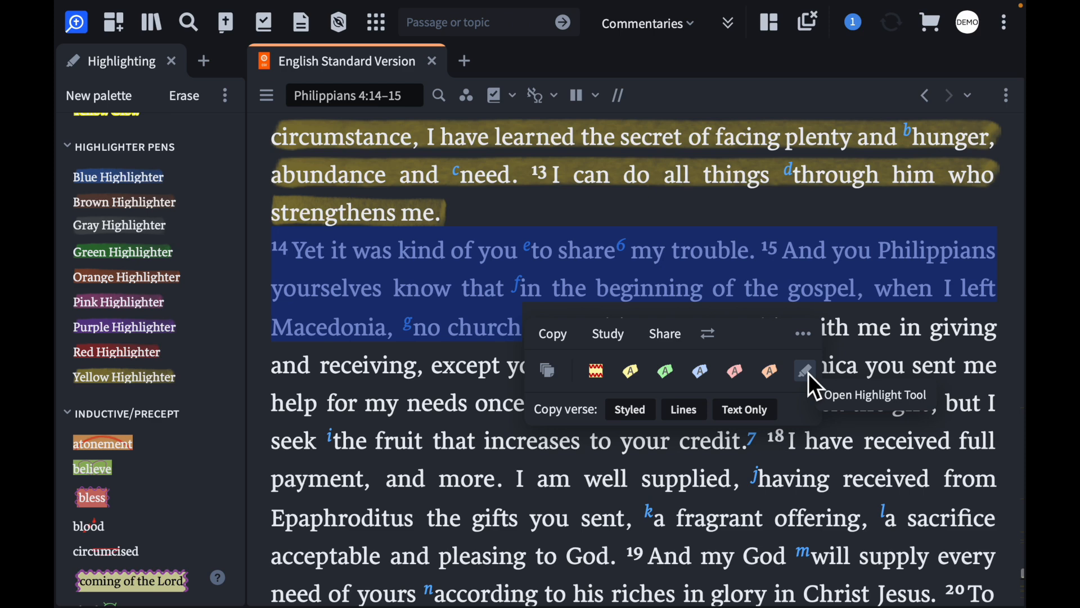
left_click(513, 215)
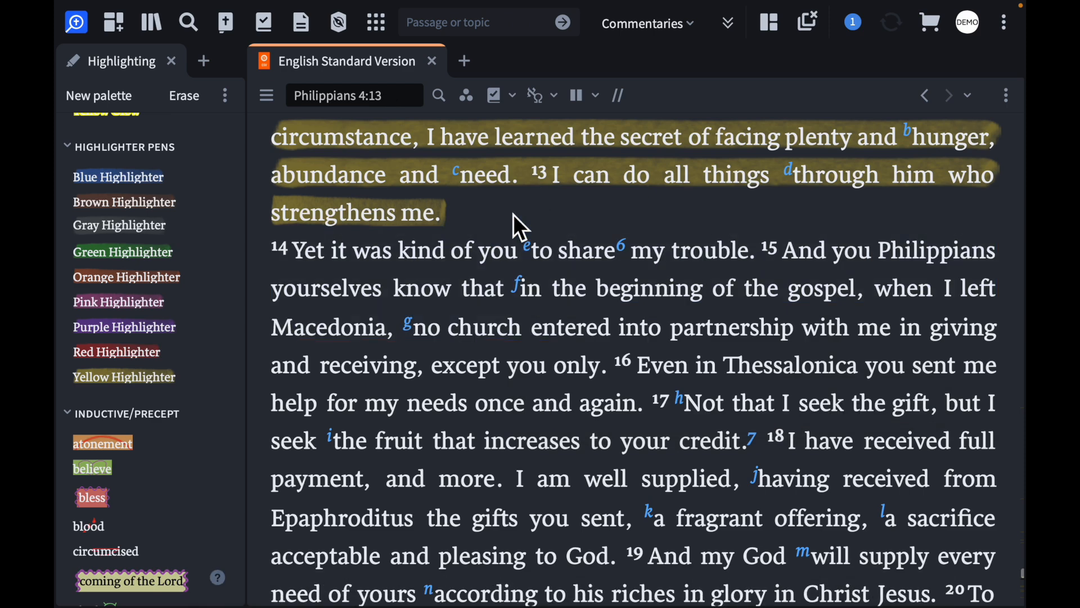
Close the Highlighting tool and the English Standard Version to empty the workspace
left_click(380, 30)
left_click(380, 31)
left_click(172, 60)
left_click(242, 62)
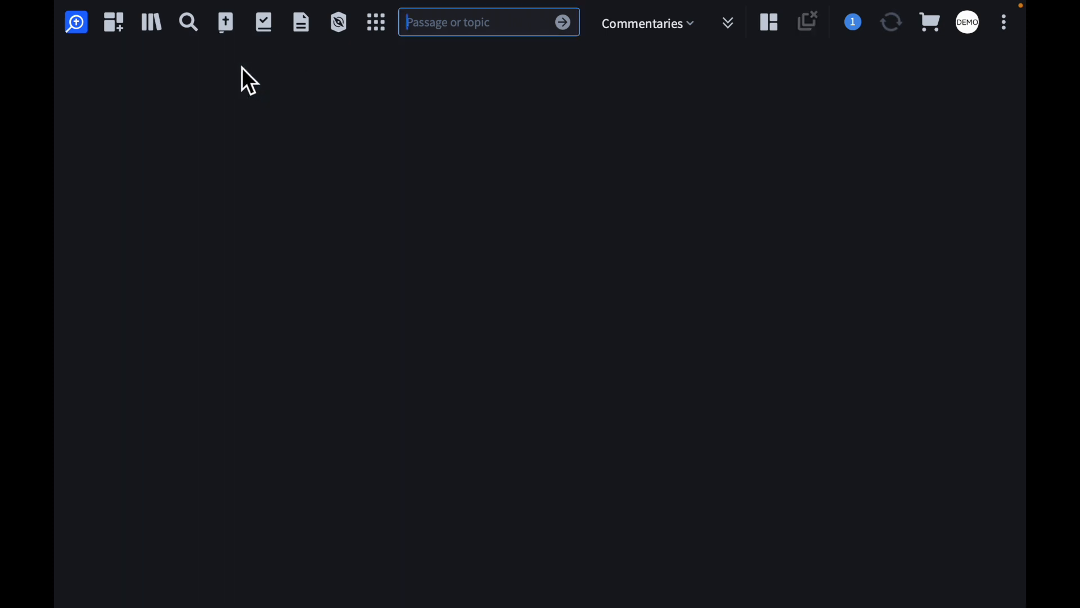
Browse the library and open the book "I Dare You Not to Bore Me with the Bible"
left_click(150, 23)
scroll(340, 372, "down", 1)
scroll(342, 376, "down", 5)
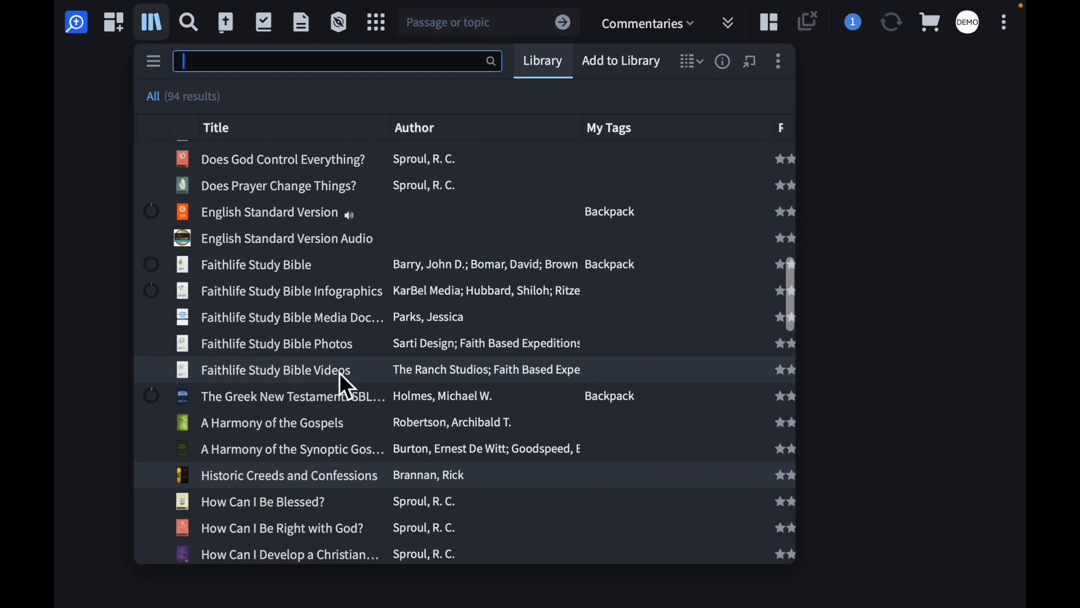
scroll(339, 373, "down", 3)
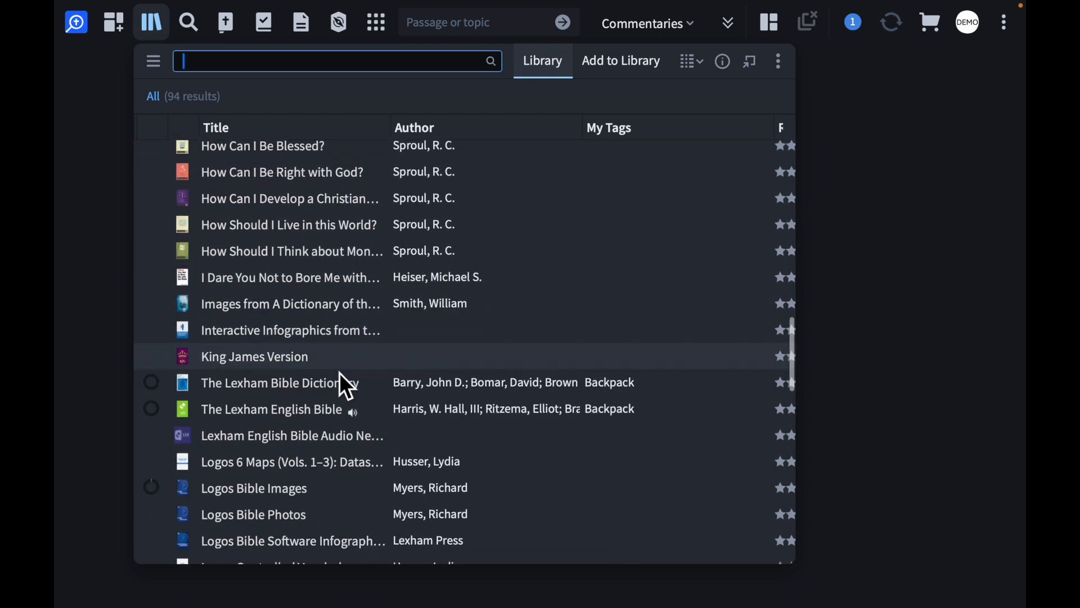
scroll(339, 372, "up", 1)
scroll(339, 372, "down", 1)
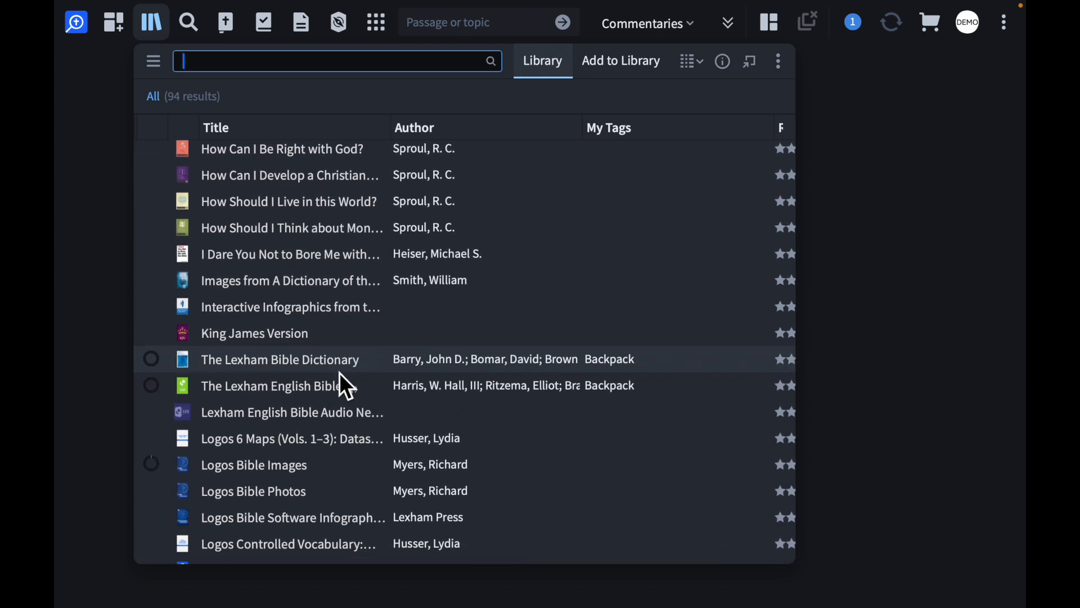
left_click(257, 260)
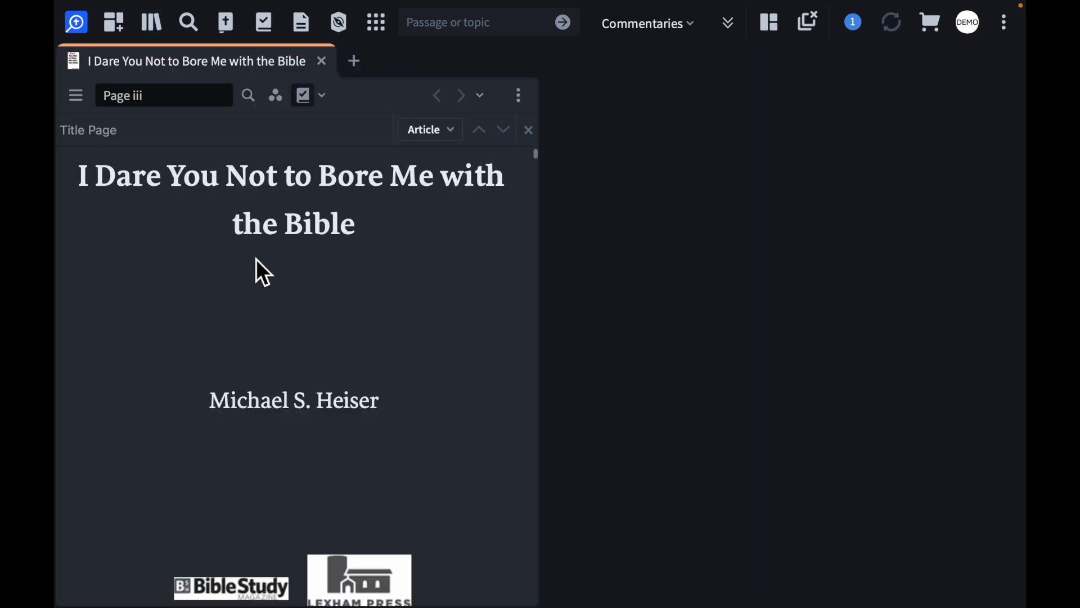
Go to "The Heavens" on page 4 of the book and widen the book panel to fill the workspace
scroll(370, 423, "down", 10)
scroll(372, 434, "down", 15)
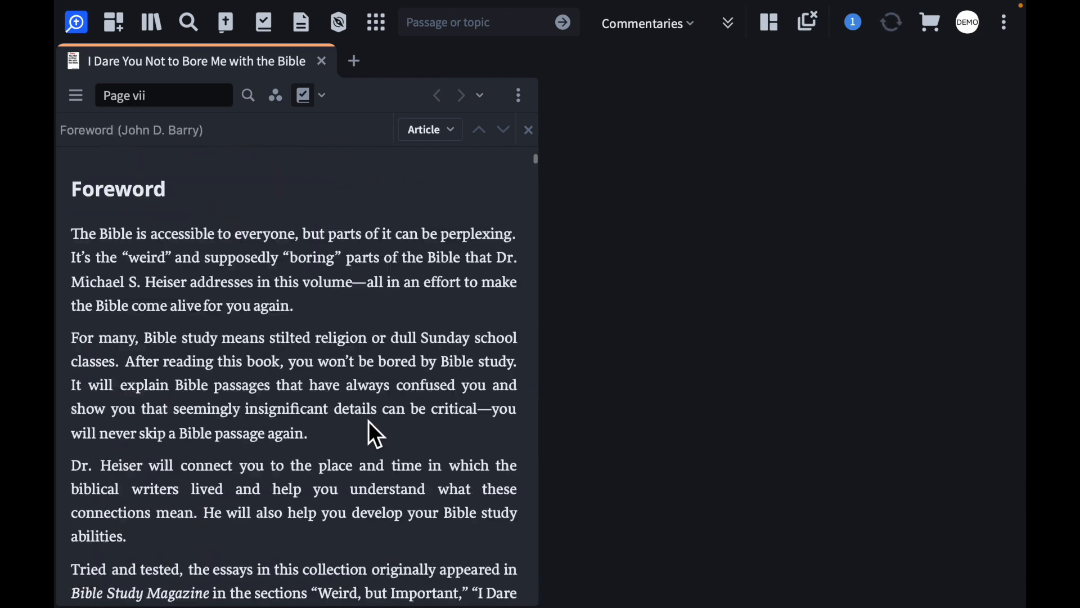
left_click(270, 99)
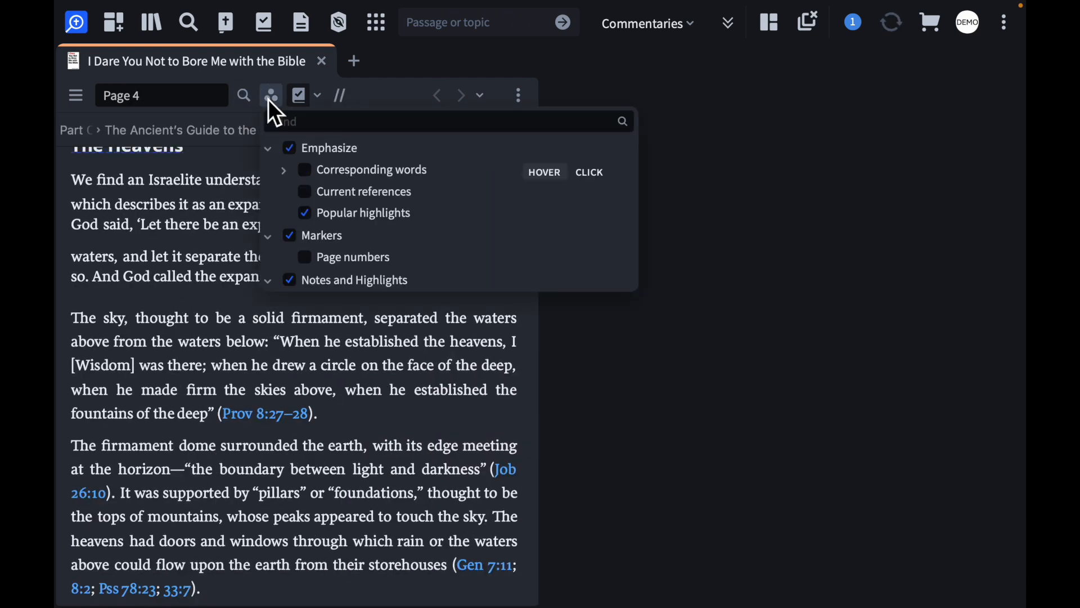
left_click(268, 101)
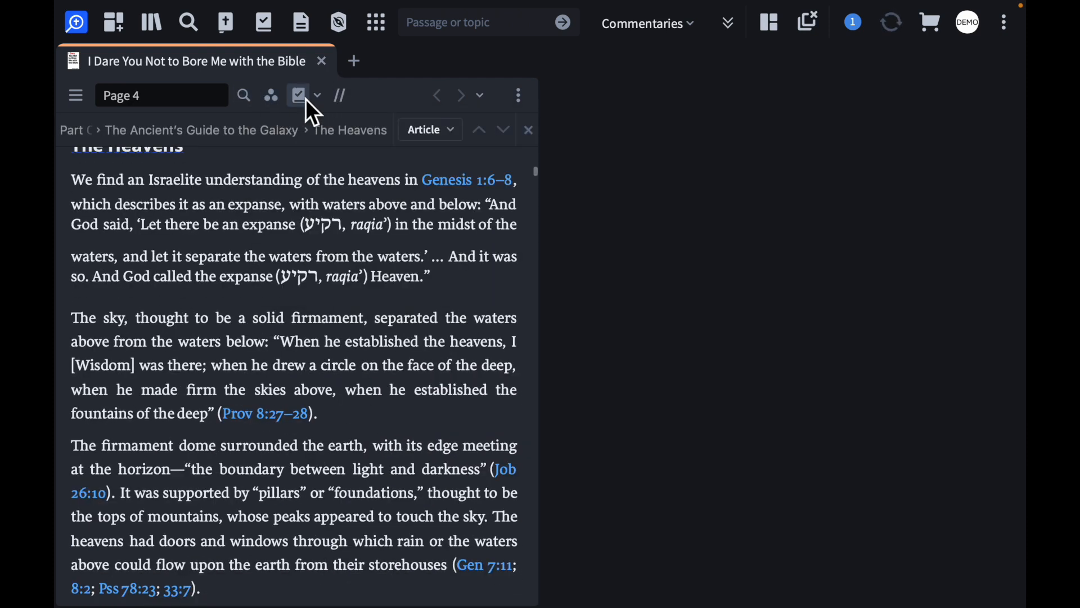
left_click_drag(540, 91, 1026, 129)
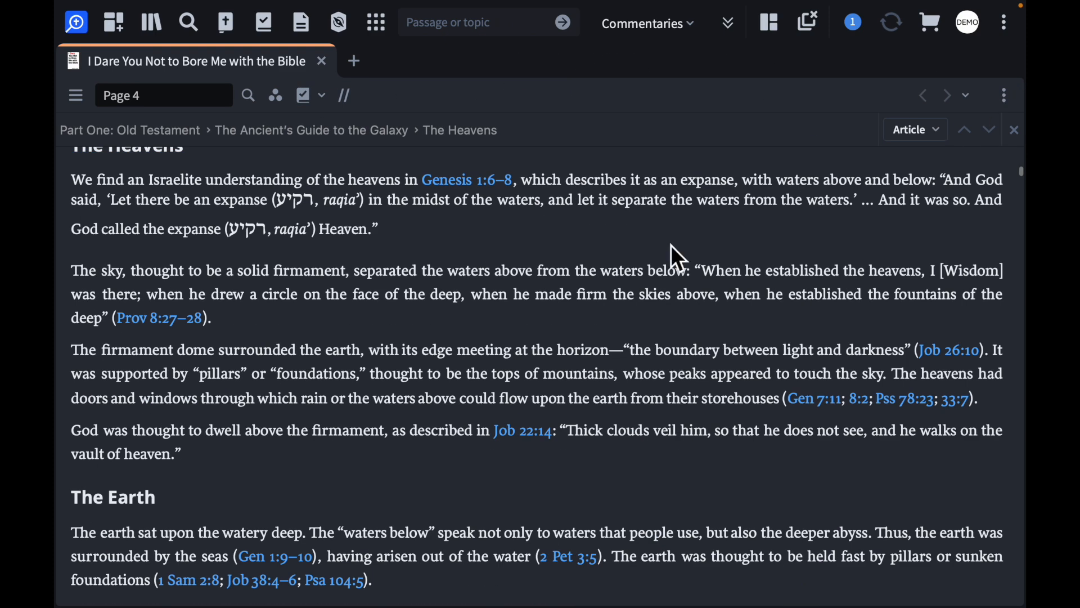
Turn on the Page numbers marker in the book's visual filters and check it beside "The Heavens" heading
scroll(561, 306, "up", 2)
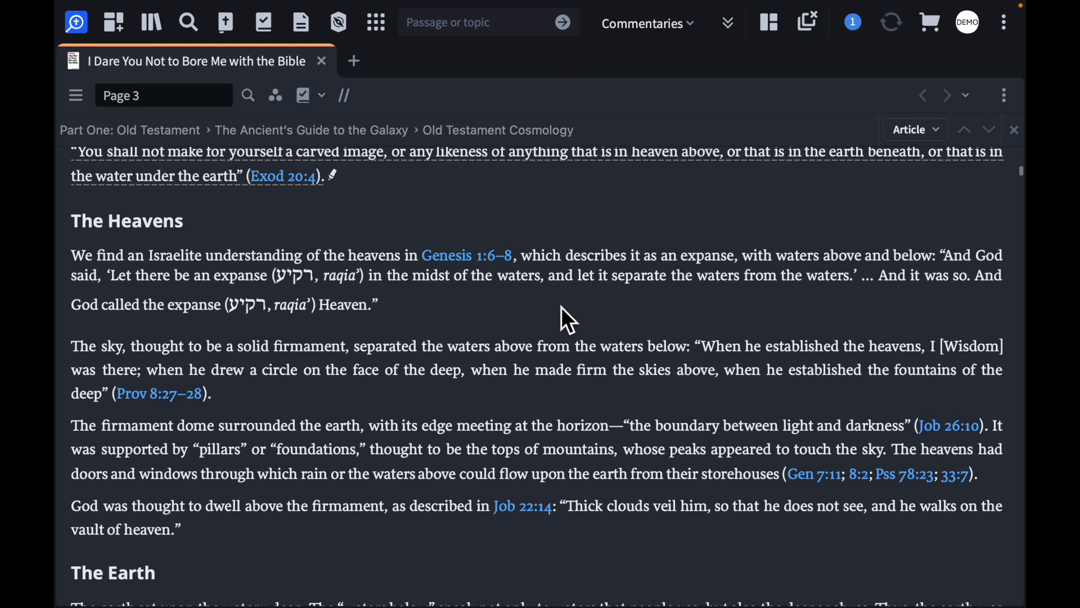
left_click(275, 102)
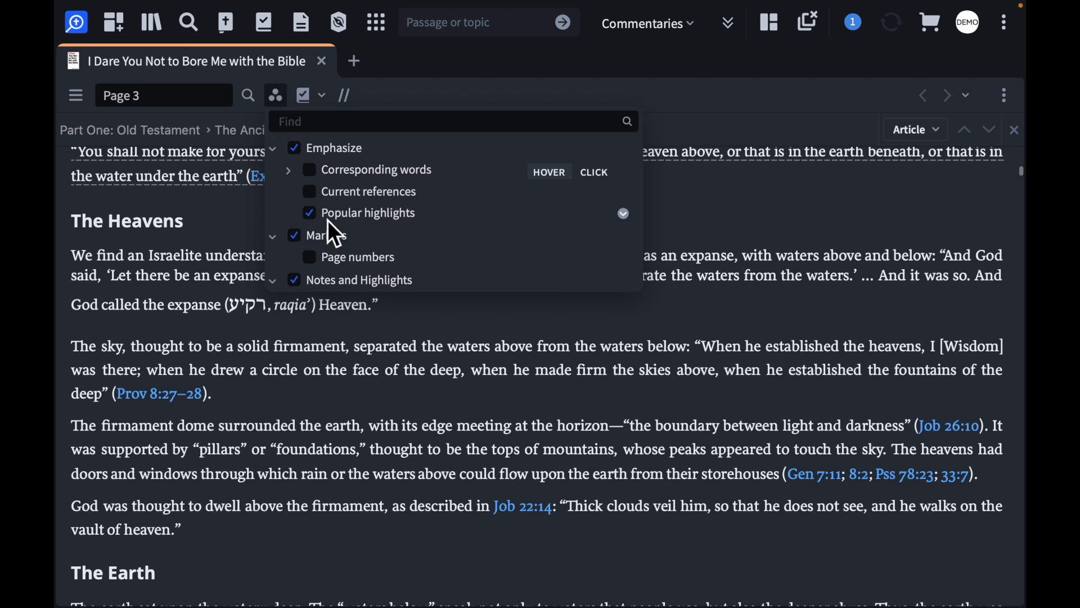
left_click(310, 258)
left_click_drag(76, 223, 128, 223)
left_click(274, 212)
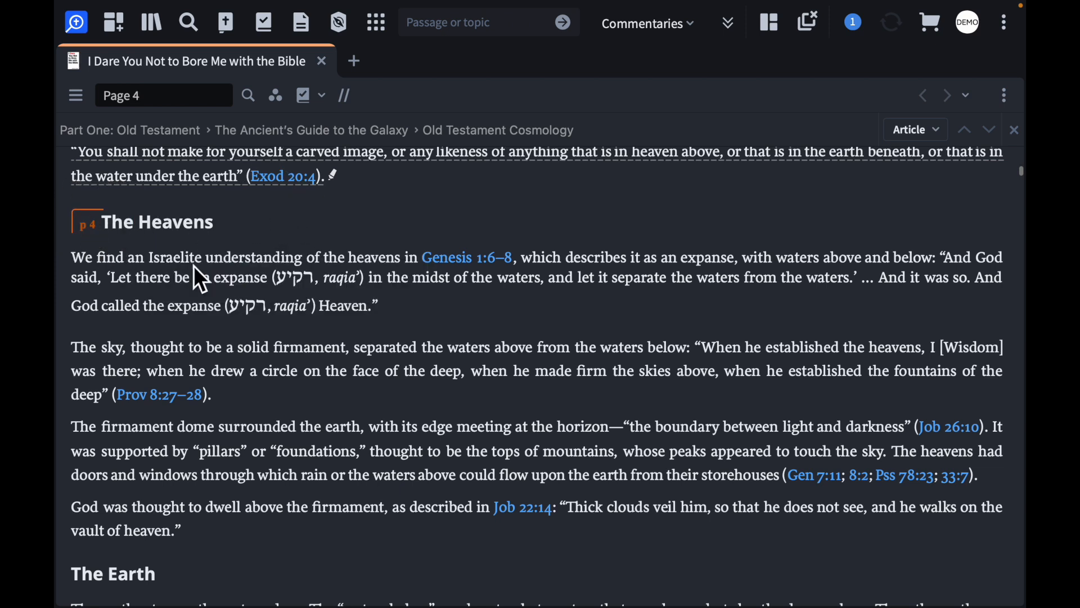
Examine the page number markers and popular highlights from "The Earth" through "A Bible Study Epiphany", then close the book
scroll(171, 315, "down", 7)
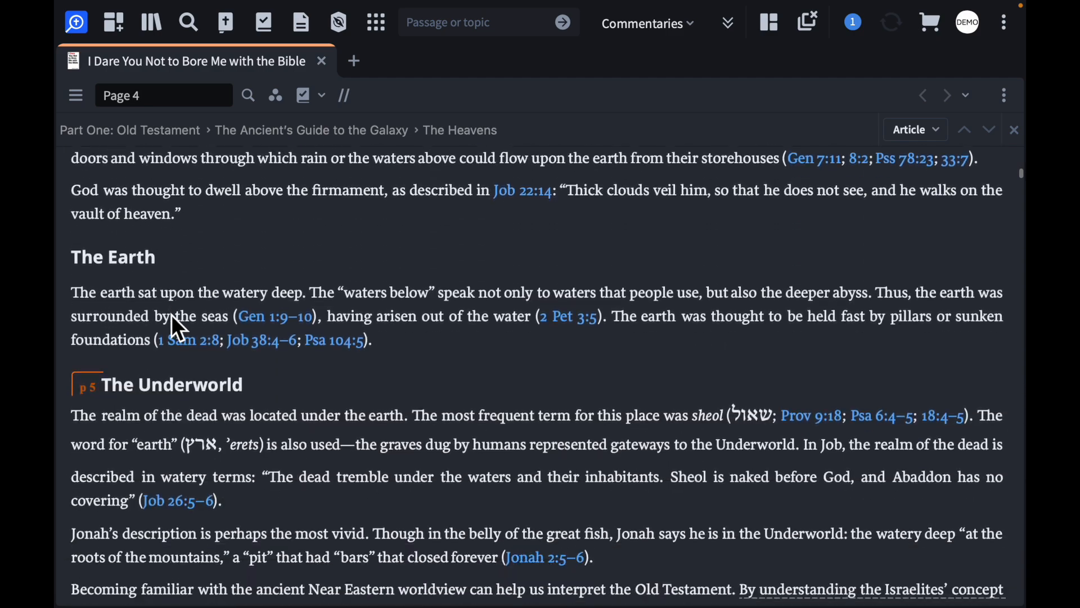
scroll(100, 298, "down", 10)
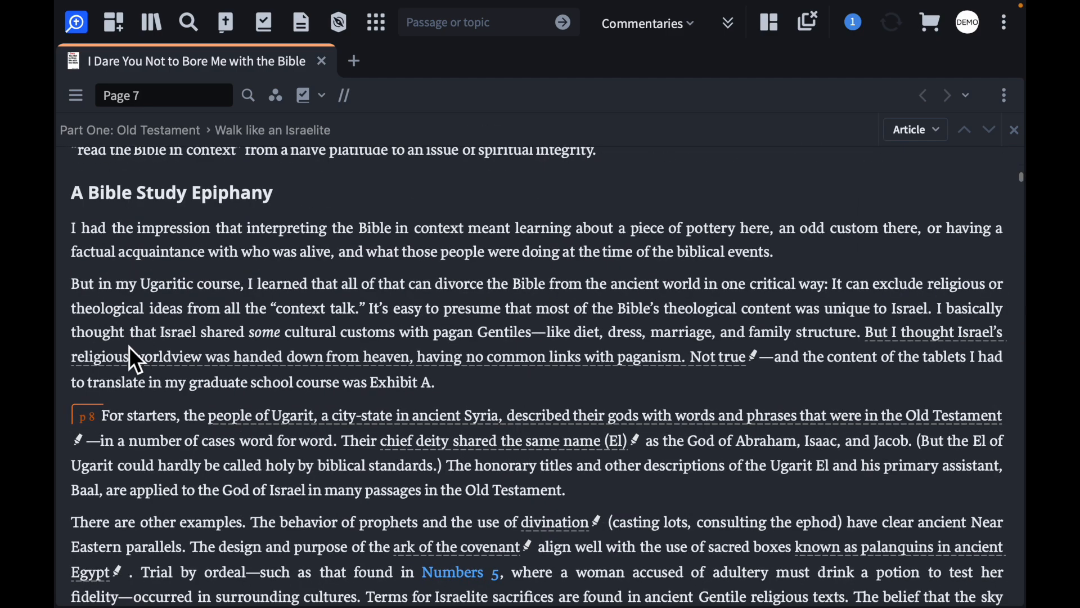
scroll(130, 346, "up", 4)
scroll(106, 198, "up", 7)
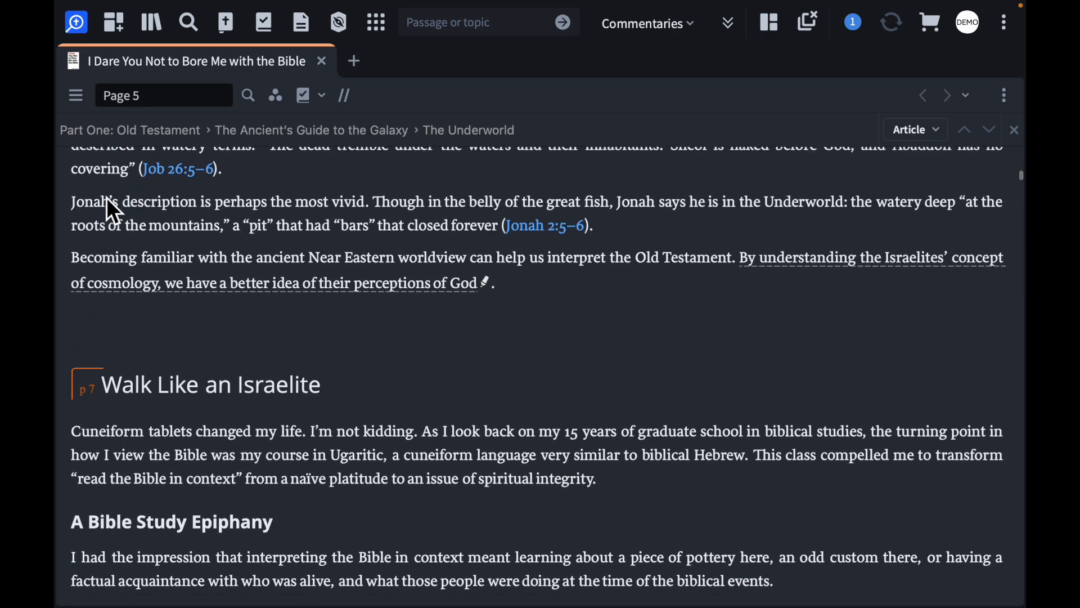
scroll(374, 343, "down", 2)
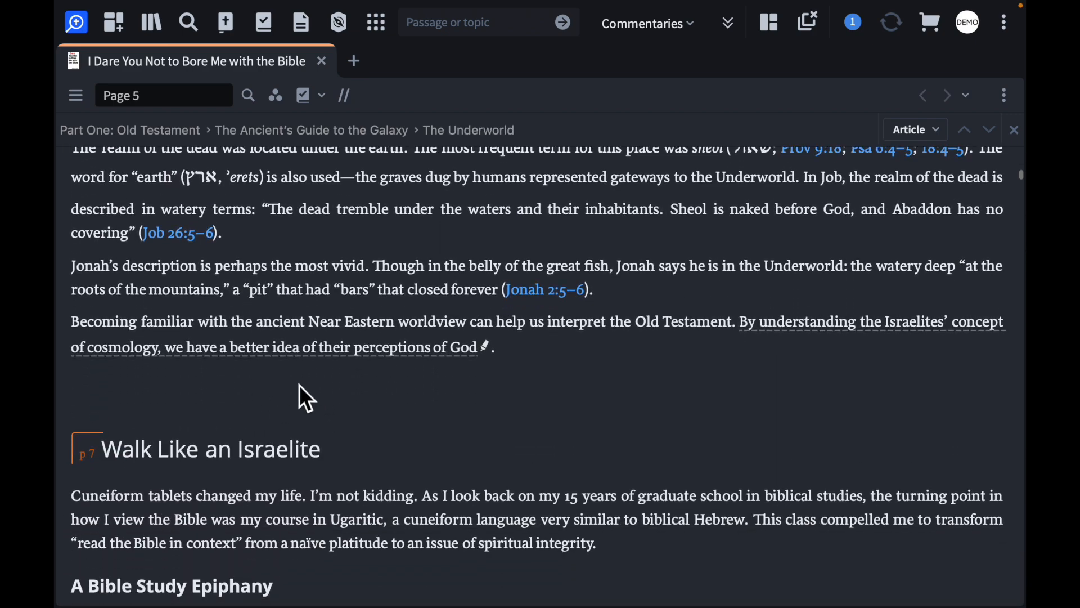
scroll(304, 403, "down", 10)
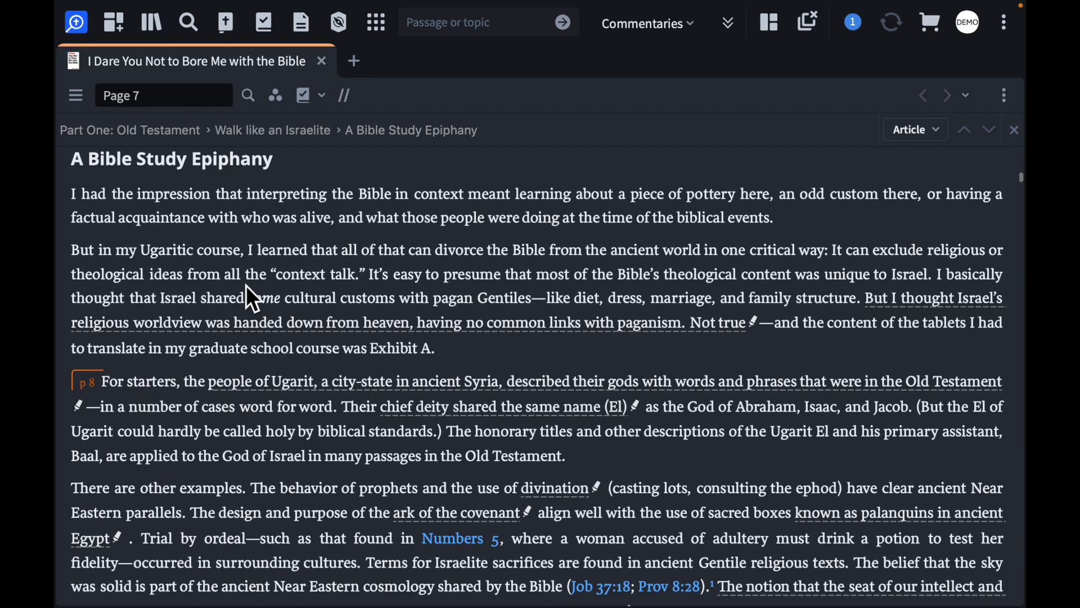
scroll(248, 287, "up", 3)
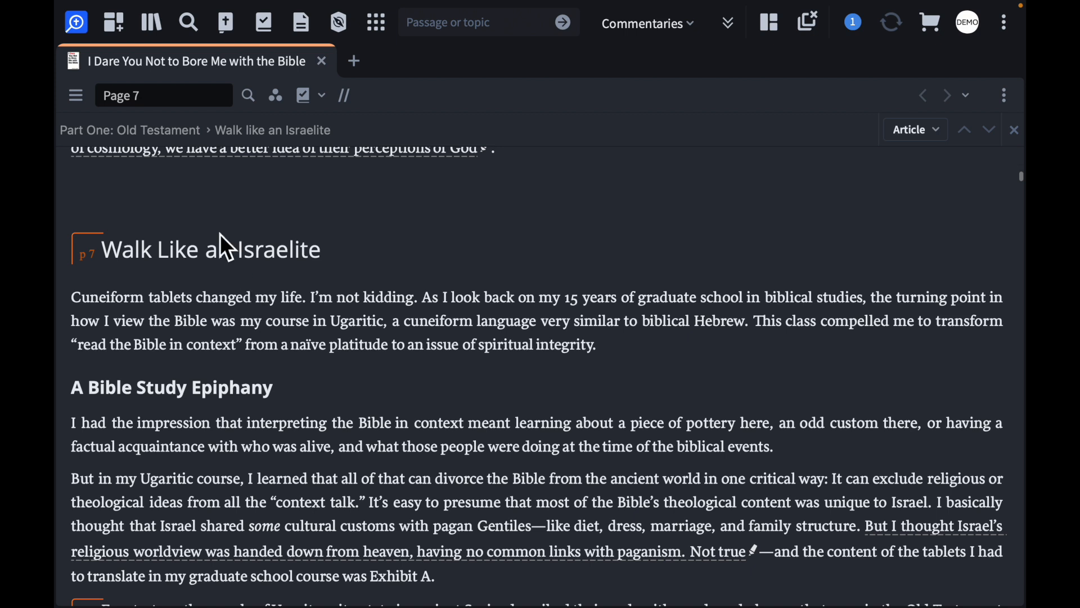
left_click(323, 61)
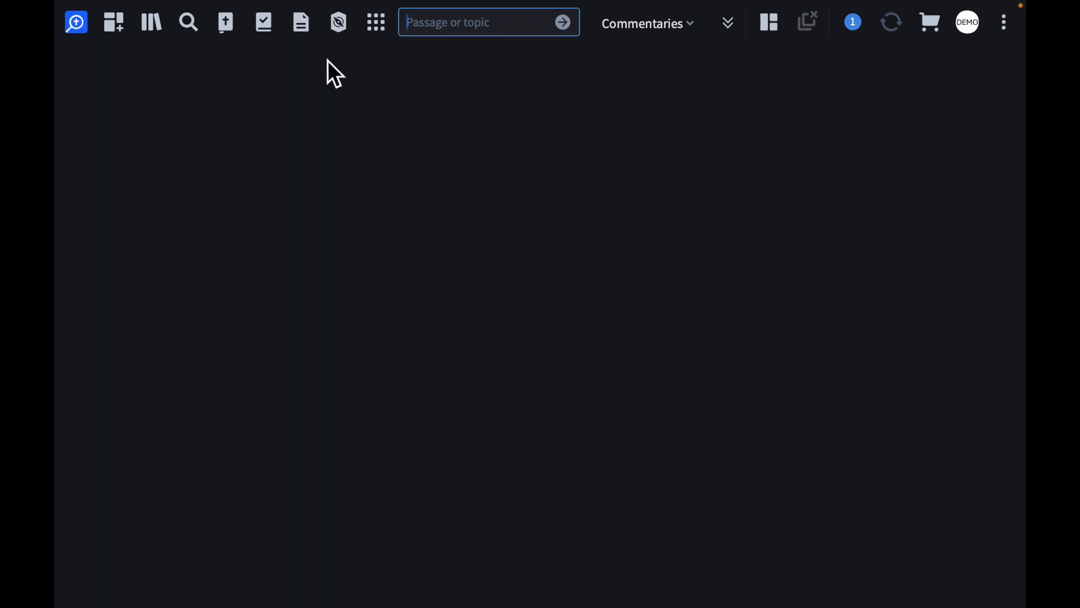